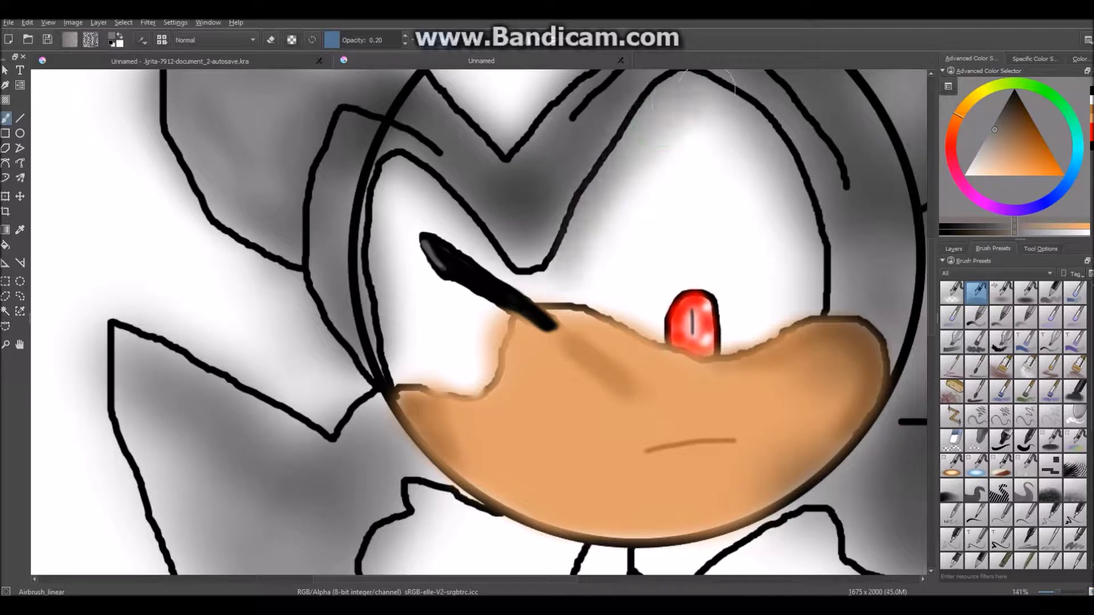
- Airbrush dark shading over the character's half-closed left eye and the adjoining edge of the muzzle, using black for the eye
mouse_move(498, 271)
mouse_down()
mouse_move(487, 259)
mouse_move(418, 318)
mouse_up()
click(1014, 90)
mouse_move(419, 197)
mouse_down()
mouse_move(393, 359)
mouse_move(445, 251)
mouse_move(423, 354)
mouse_move(481, 418)
mouse_move(464, 256)
mouse_move(419, 348)
mouse_up()
scroll(501, 378, down, 2)
mouse_move(478, 385)
mouse_down()
mouse_move(493, 341)
mouse_move(454, 291)
mouse_up()
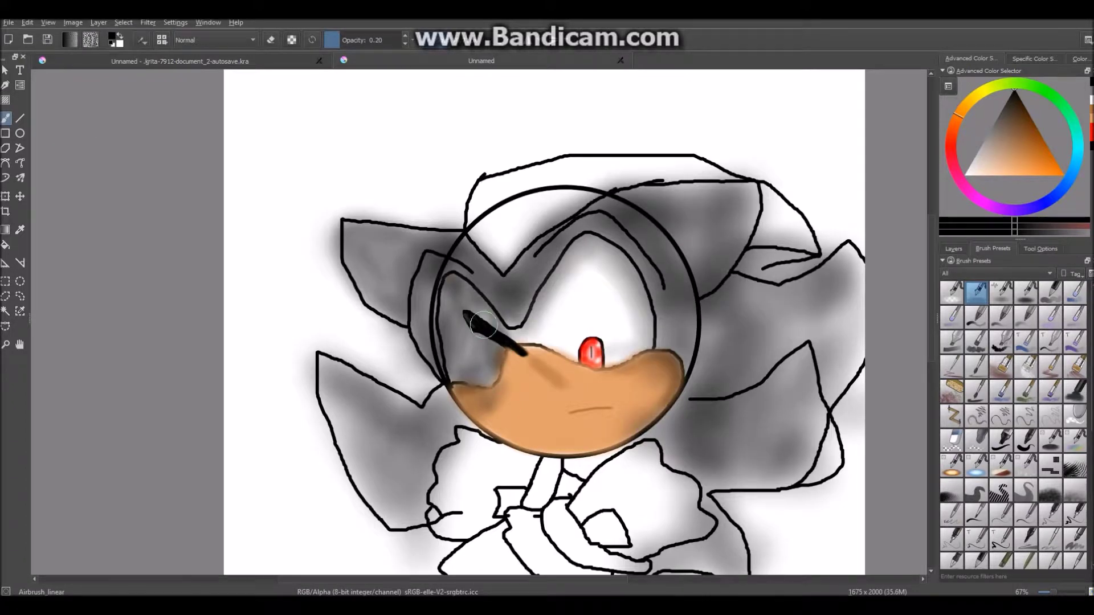
scroll(493, 342, down, 1)
scroll(549, 473, up, 2)
scroll(563, 313, down, 1)
- Airbrush red onto the top hair, the stripes along the head quills and the two small patches on the gloves
click(950, 140)
click(1041, 155)
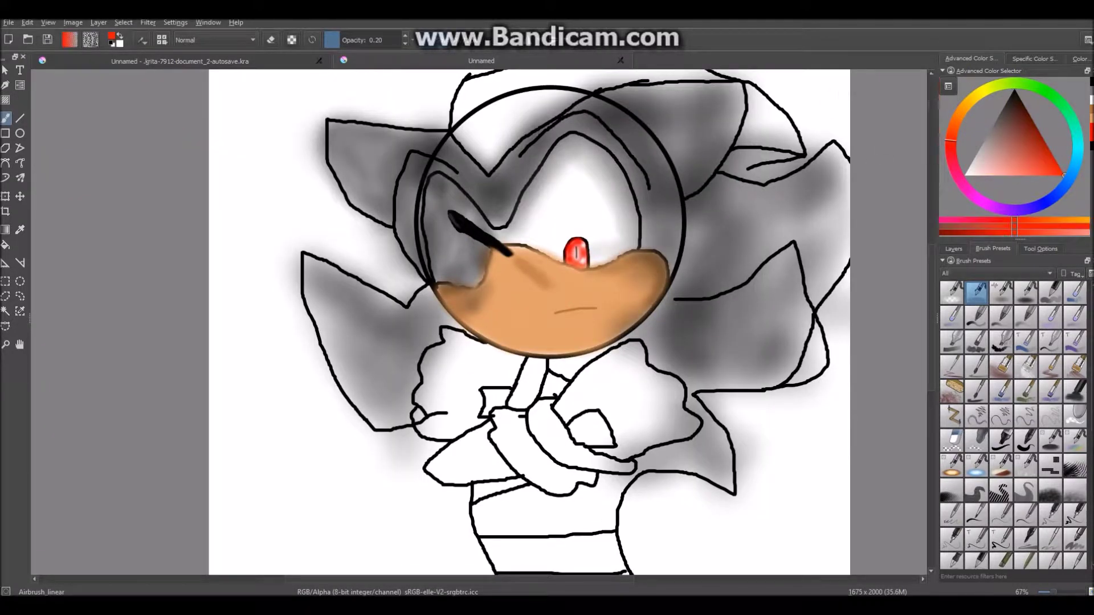
mouse_move(479, 94)
mouse_down()
mouse_move(536, 87)
mouse_move(495, 113)
mouse_move(472, 110)
mouse_move(565, 82)
mouse_move(499, 110)
mouse_move(484, 100)
mouse_move(487, 127)
mouse_move(626, 76)
mouse_move(524, 110)
mouse_move(740, 78)
mouse_move(737, 131)
mouse_move(756, 121)
mouse_move(631, 74)
mouse_move(486, 100)
mouse_up()
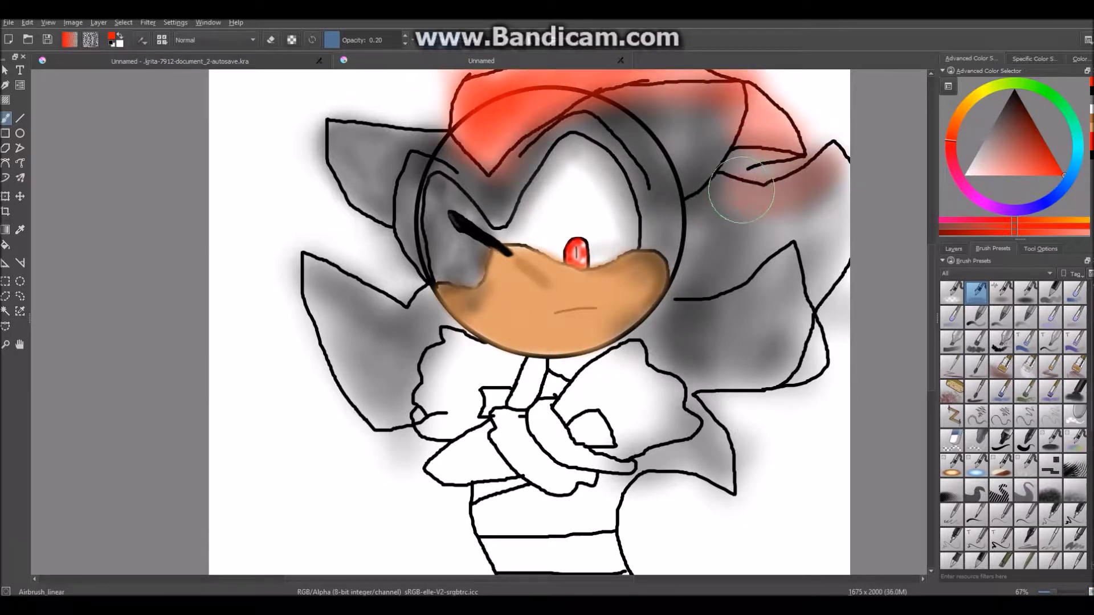
drag(738, 296, 785, 267)
drag(320, 258, 407, 305)
mouse_move(490, 396)
mouse_down()
mouse_move(492, 406)
mouse_move(598, 427)
mouse_move(581, 424)
mouse_up()
- Airbrush the crossed arms black and colour the two wrist bands yellow
click(1014, 91)
mouse_move(496, 413)
mouse_down()
mouse_move(564, 490)
mouse_move(498, 413)
mouse_up()
mouse_move(547, 380)
mouse_down()
mouse_move(535, 437)
mouse_move(554, 440)
mouse_move(543, 417)
mouse_move(585, 478)
mouse_up()
click(973, 98)
click(1064, 175)
drag(538, 405, 541, 356)
- Airbrush more black shading over the arms, under the chin and around the outside of the torso
click(1014, 91)
mouse_move(457, 469)
mouse_down()
mouse_move(437, 456)
mouse_move(456, 462)
mouse_up()
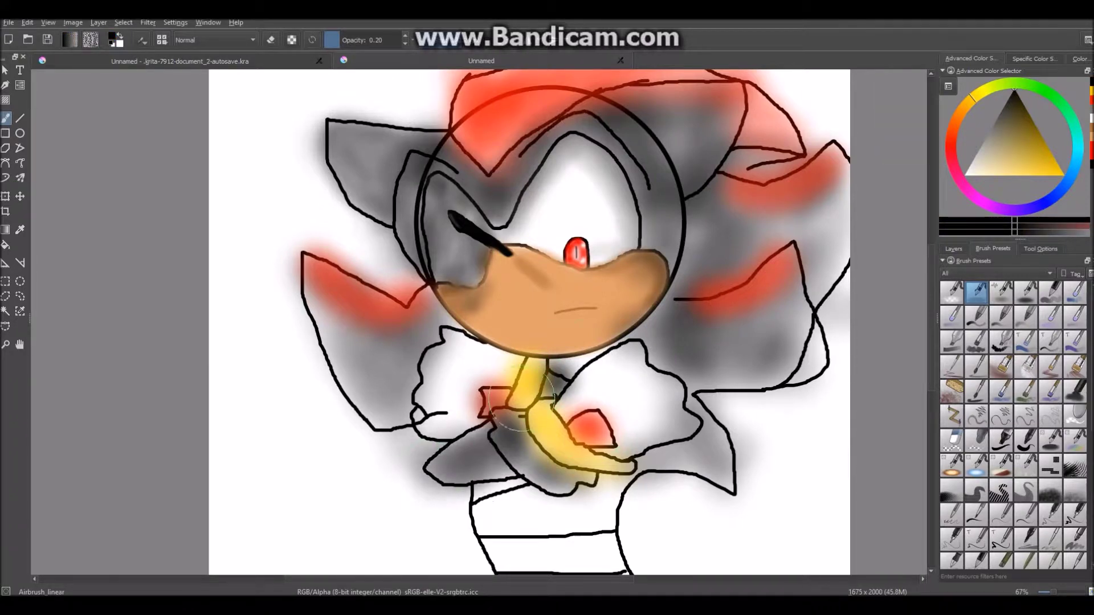
drag(576, 367, 629, 354)
mouse_move(595, 538)
mouse_down()
mouse_move(599, 502)
mouse_move(612, 538)
mouse_up()
drag(501, 561, 494, 506)
- Add soft dark grey shading to the torso and the edges of the gloves
scroll(552, 534, up, 2)
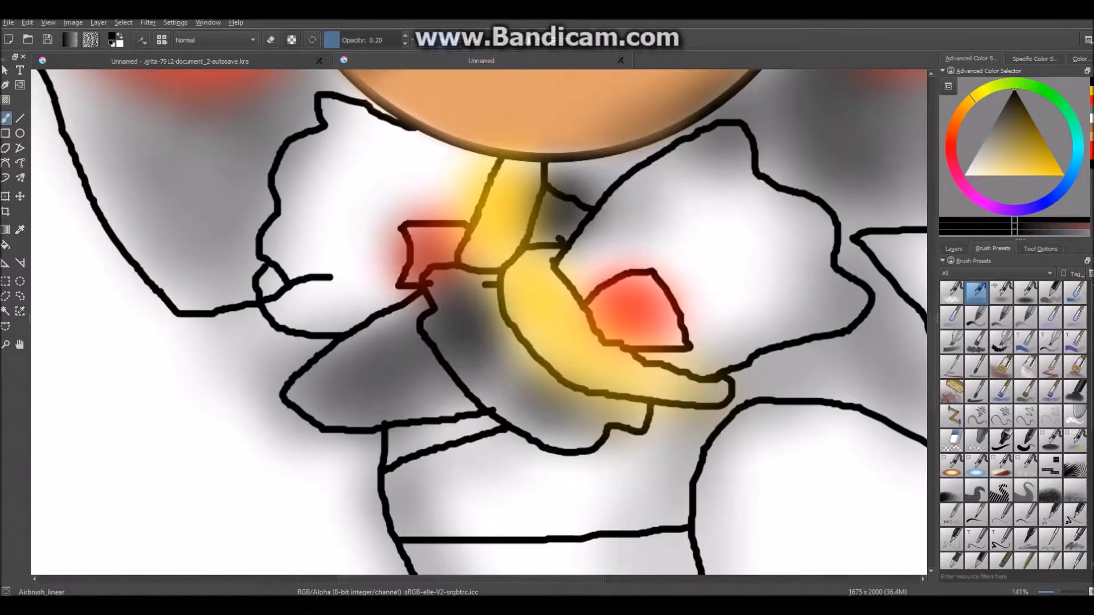
click(1000, 114)
drag(454, 459, 619, 456)
drag(410, 562, 718, 570)
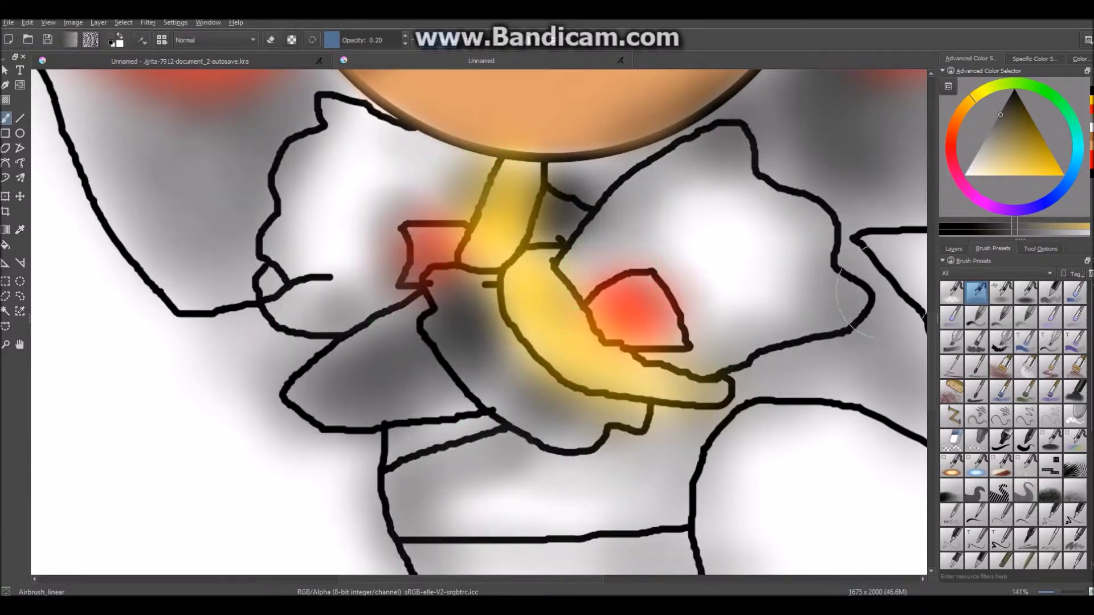
- Airbrush white highlights onto the two yellow wrist bands
key(x)
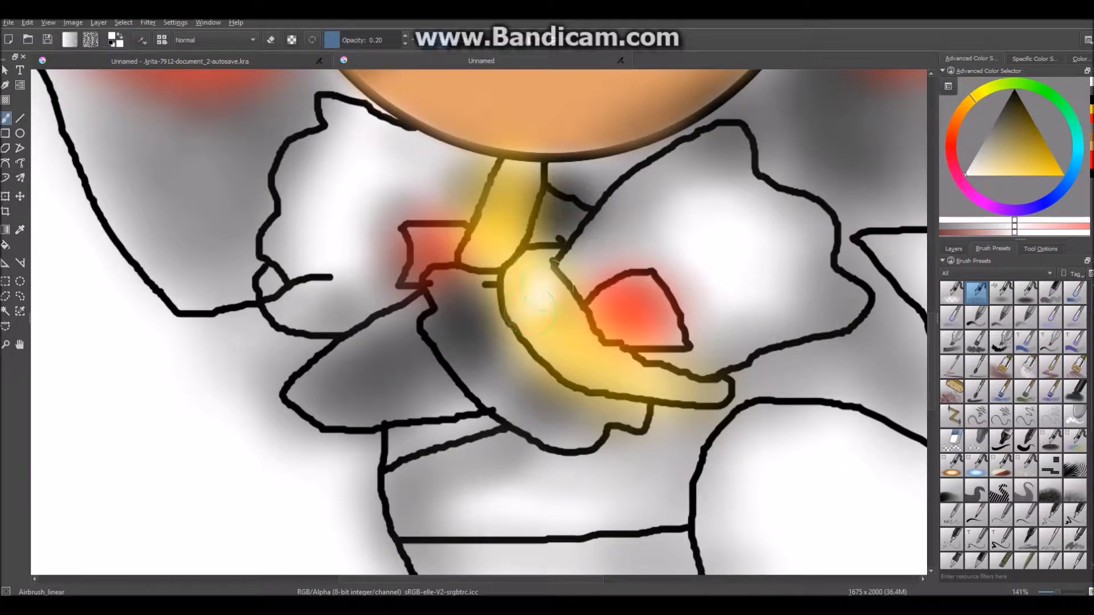
drag(585, 363, 678, 385)
mouse_move(494, 215)
mouse_down()
mouse_move(517, 213)
mouse_move(511, 206)
mouse_up()
scroll(437, 334, down, 3)
scroll(556, 153, up, 1)
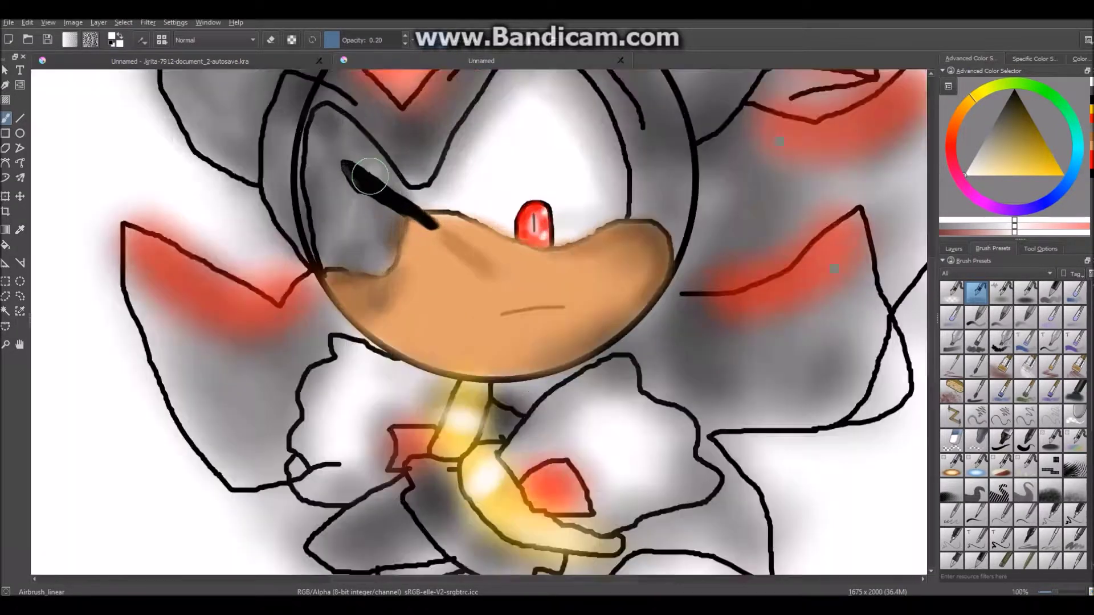
- Airbrush the white background around the character with soft black shading
key(x)
mouse_move(723, 353)
mouse_down()
mouse_move(643, 505)
mouse_move(547, 555)
mouse_move(367, 546)
mouse_move(64, 464)
mouse_move(275, 239)
mouse_move(712, 82)
mouse_move(547, 383)
mouse_move(655, 541)
mouse_move(86, 450)
mouse_move(142, 285)
mouse_move(236, 119)
mouse_move(335, 498)
mouse_move(635, 439)
mouse_move(622, 449)
mouse_up()
mouse_move(188, 344)
mouse_down()
mouse_move(154, 547)
mouse_move(330, 501)
mouse_move(134, 305)
mouse_move(623, 525)
mouse_move(549, 479)
mouse_up()
- Airbrush a soft red glow around the pupil of the character's open eye
click(982, 202)
click(1063, 175)
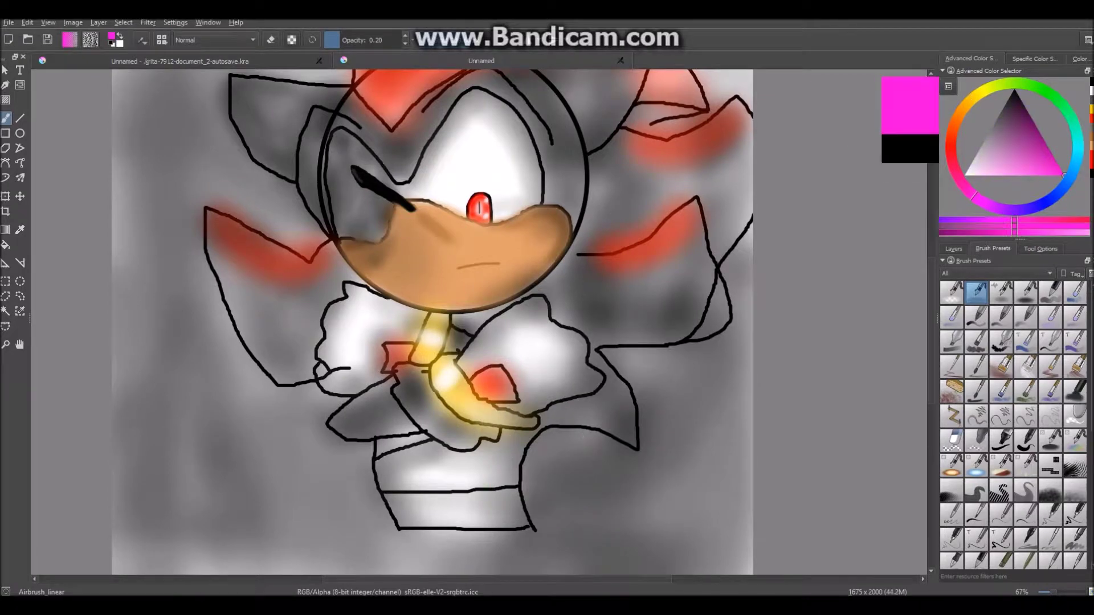
click(950, 138)
mouse_move(487, 199)
mouse_down()
mouse_move(473, 188)
mouse_move(489, 197)
mouse_up()
- Airbrush a soft yellow-orange glow over the crossed arms and wrist bands
click(1080, 220)
drag(1043, 157, 1060, 175)
mouse_move(439, 347)
mouse_down()
mouse_move(456, 356)
mouse_move(445, 389)
mouse_move(530, 438)
mouse_up()
- Airbrush blue over the background along the sides, top and bottom of the picture
drag(1019, 107, 1014, 93)
click(1073, 169)
click(1052, 171)
mouse_move(738, 407)
mouse_down()
mouse_move(760, 309)
mouse_move(485, 543)
mouse_move(393, 549)
mouse_up()
mouse_move(398, 579)
mouse_down()
mouse_move(609, 579)
mouse_move(387, 579)
mouse_move(643, 579)
mouse_move(384, 579)
mouse_up()
mouse_move(620, 571)
mouse_down()
mouse_move(232, 502)
mouse_move(196, 72)
mouse_up()
mouse_move(301, 544)
mouse_down()
mouse_move(830, 196)
mouse_move(436, 556)
mouse_up()
- Place glowing red dots around the character and a glowing line beneath it with the FX_glow_add brush preset
click(976, 465)
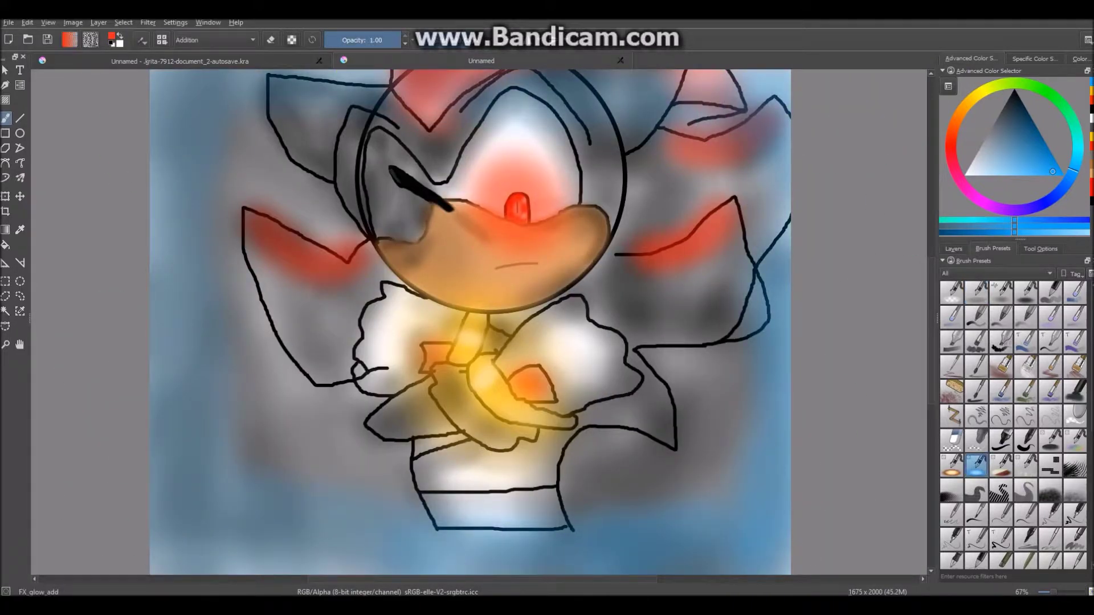
click(317, 177)
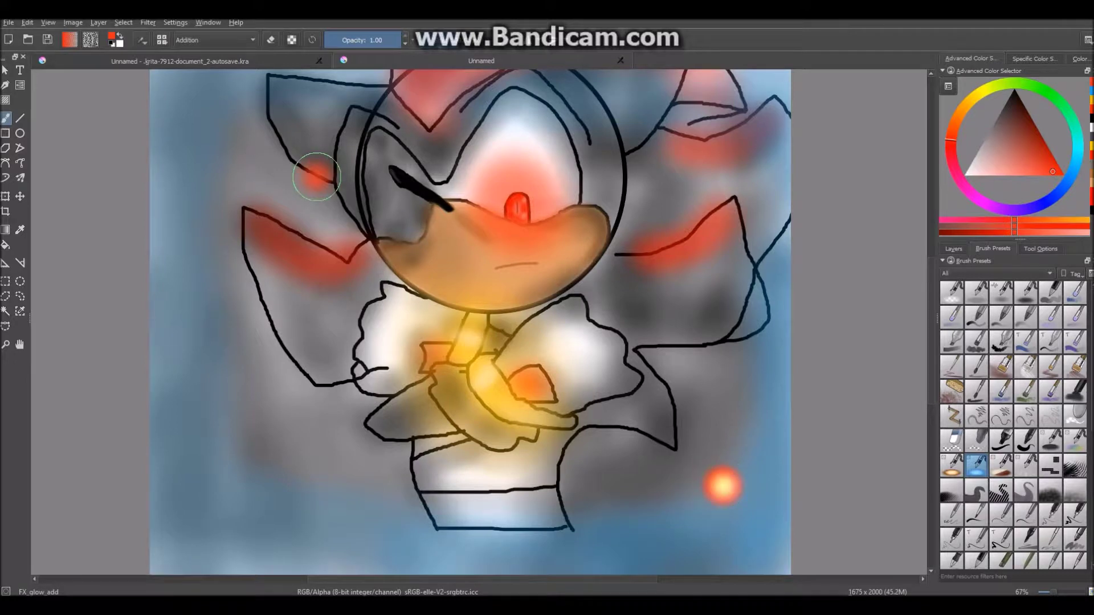
click(256, 492)
click(728, 170)
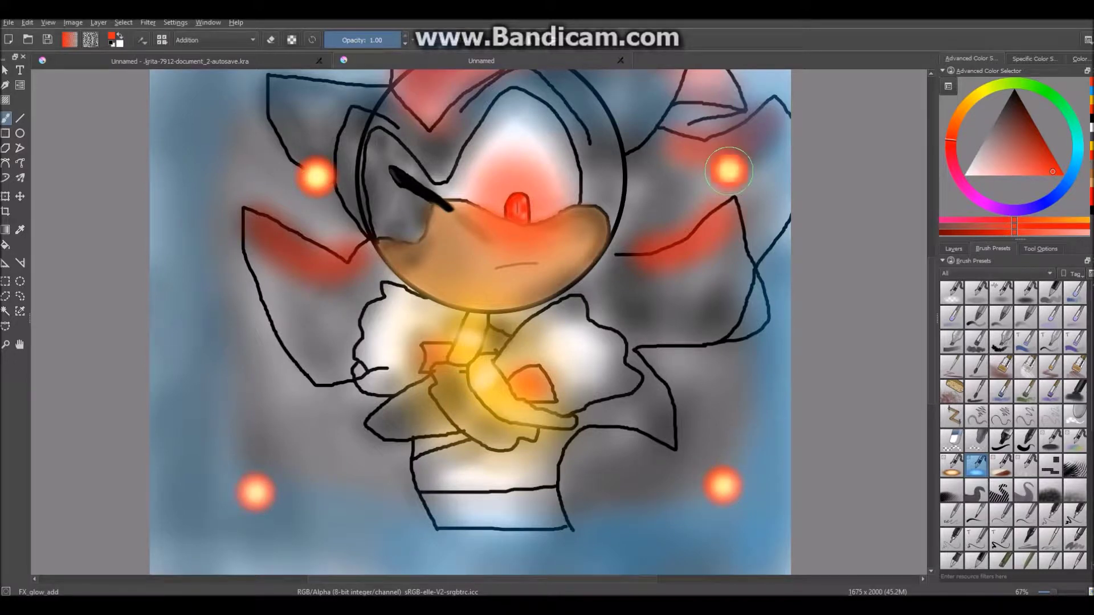
click(429, 542)
click(587, 95)
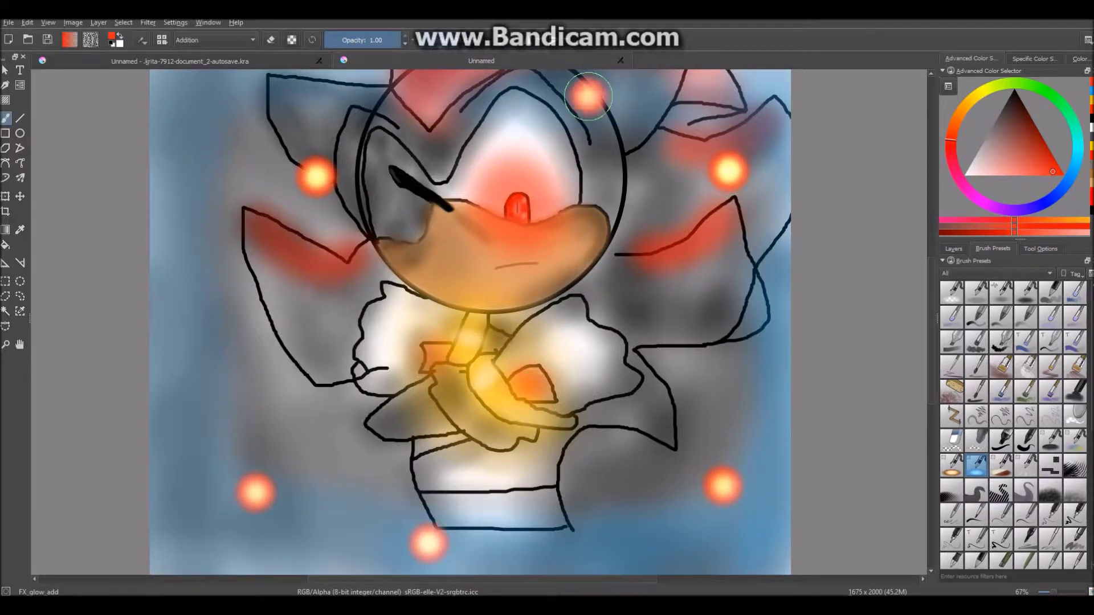
click(380, 343)
click(188, 121)
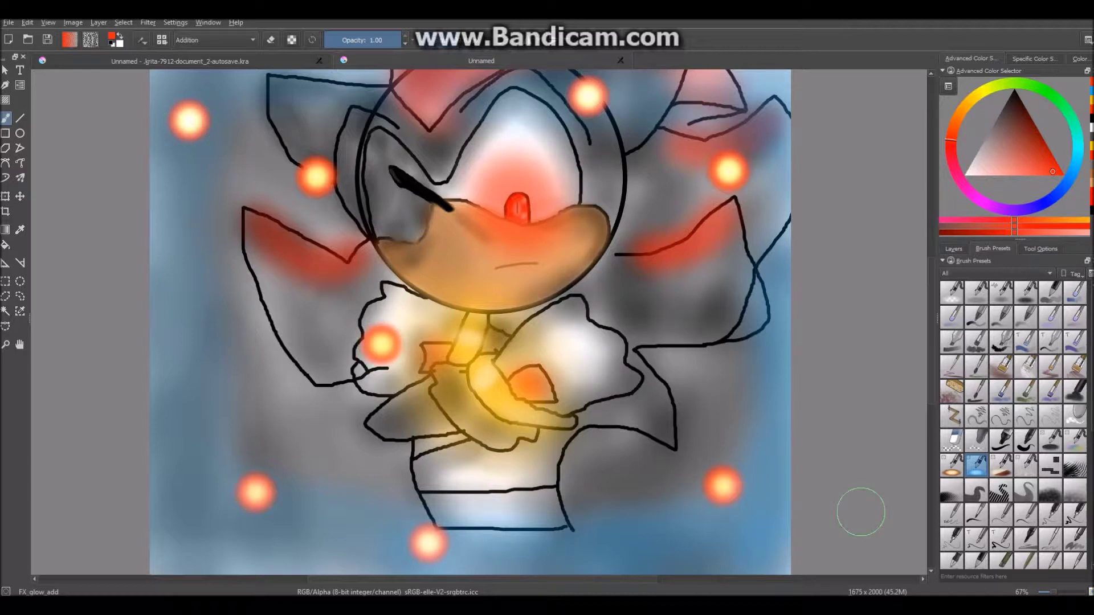
mouse_move(788, 561)
mouse_down()
mouse_move(612, 570)
mouse_move(648, 565)
mouse_move(364, 563)
mouse_move(185, 541)
mouse_move(165, 556)
mouse_up()
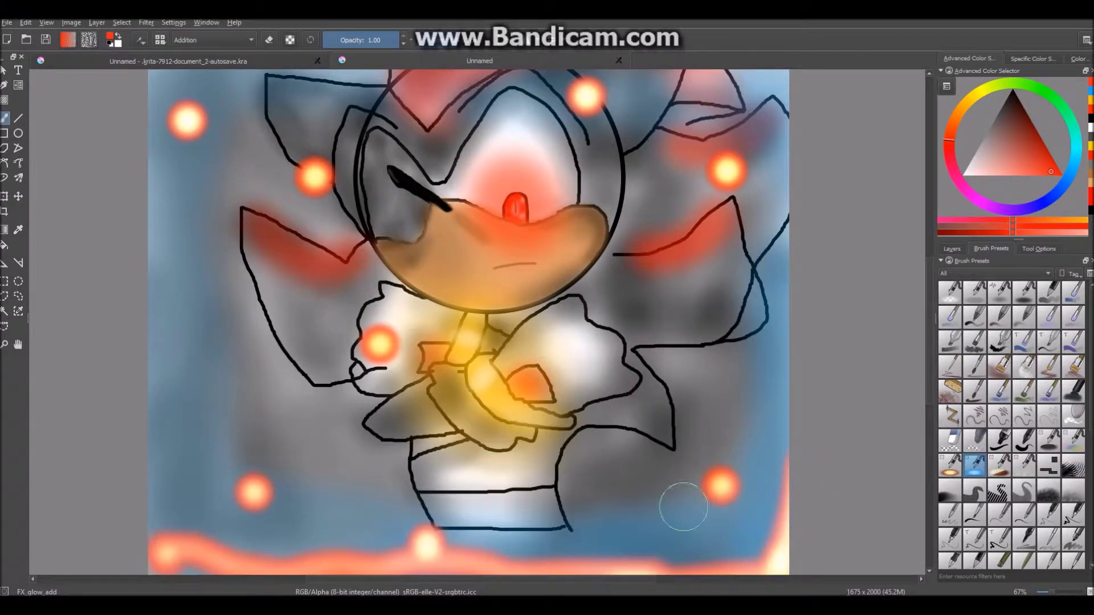
- Brighten the torso and wrist bands with white highlights using the Airbrush_linear preset
scroll(439, 540, up, 3)
drag(995, 155, 962, 175)
click(974, 293)
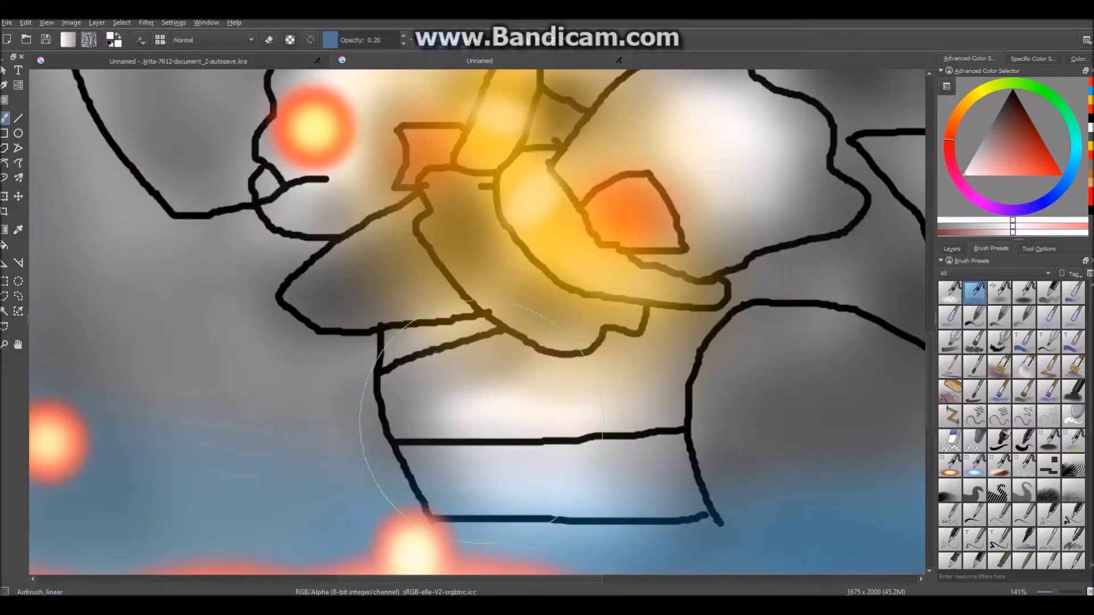
mouse_move(521, 422)
mouse_down()
mouse_move(672, 393)
mouse_move(624, 382)
mouse_up()
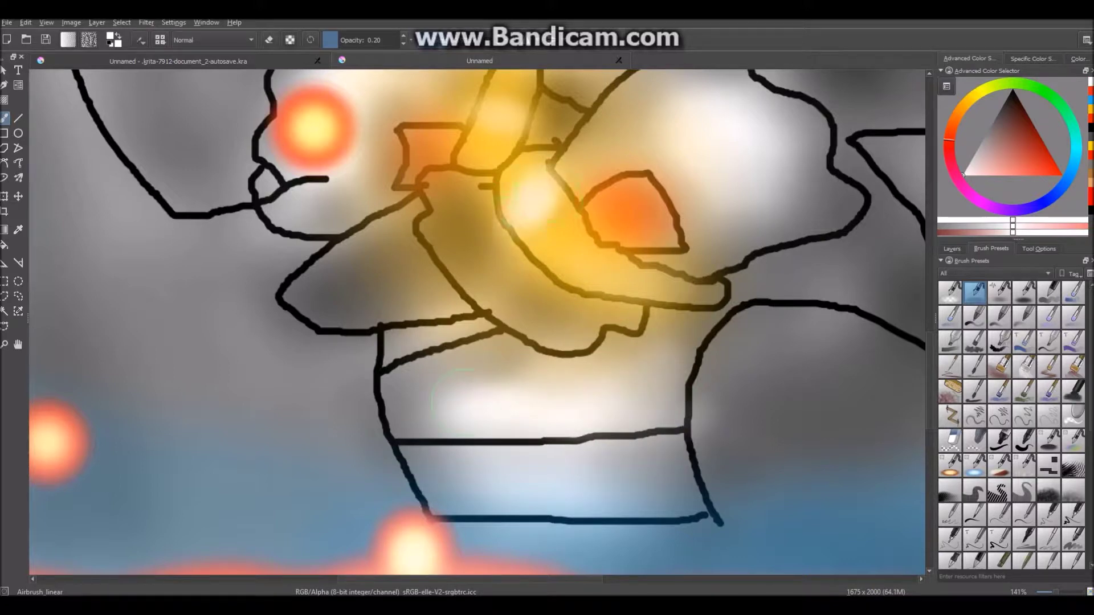
click(494, 118)
drag(530, 470, 644, 484)
- Thicken the outlines of the torso's right curve and the lower right quill in black with the Airbrush_pressure preset
click(1023, 293)
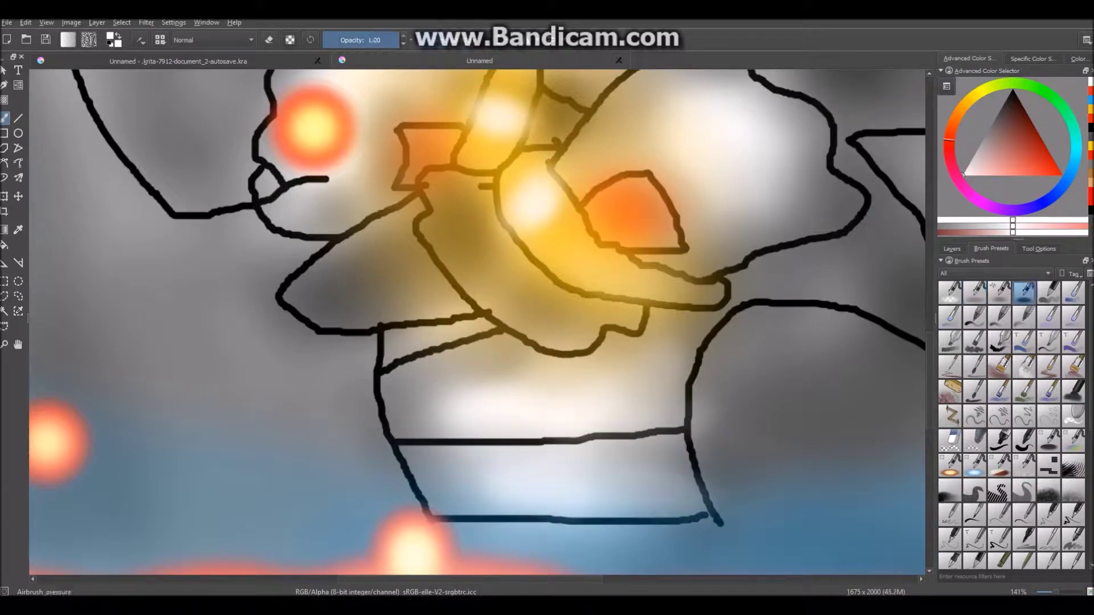
drag(1011, 104, 1012, 89)
mouse_move(745, 342)
mouse_down()
mouse_move(711, 472)
mouse_move(716, 493)
mouse_up()
drag(747, 325, 895, 359)
drag(872, 148, 910, 148)
scroll(878, 360, down, 4)
scroll(915, 297, up, 3)
scroll(915, 297, down, 2)
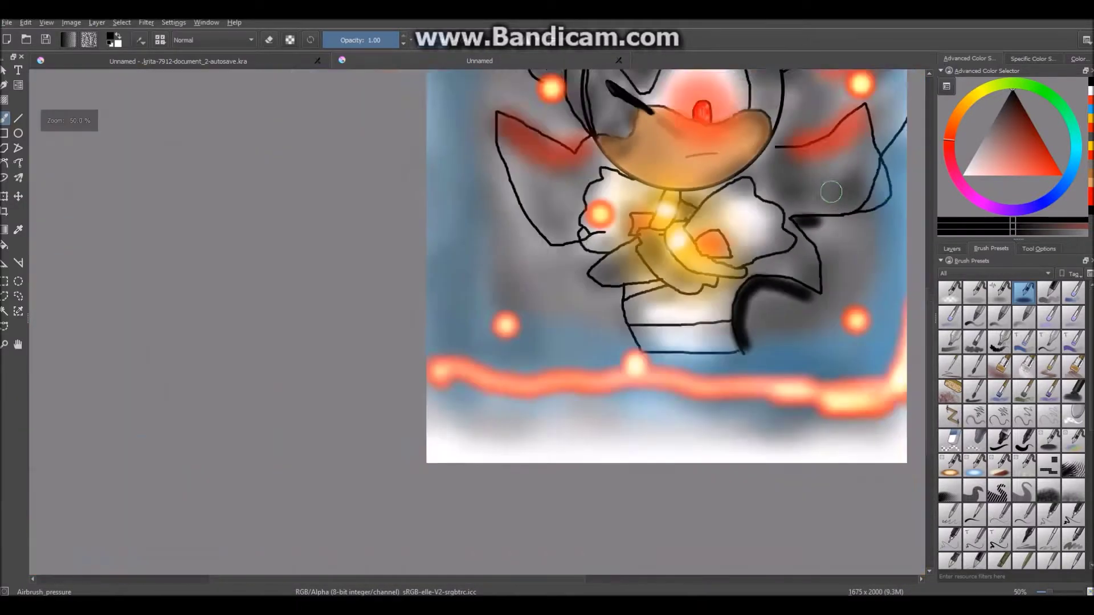
scroll(906, 228, up, 2)
scroll(892, 103, down, 5)
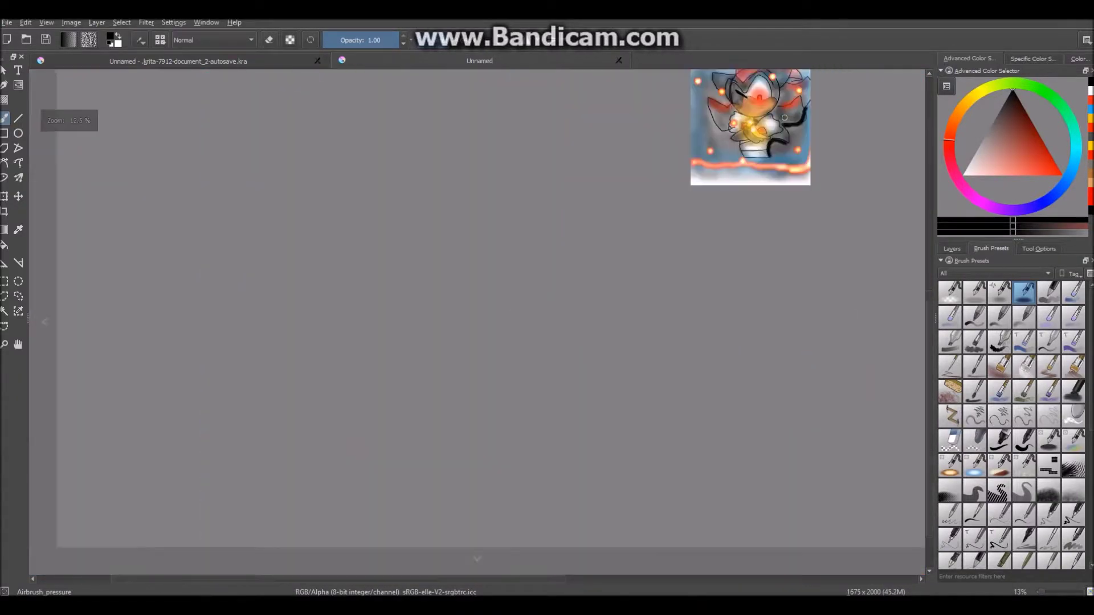
- Thicken the black outlines beside the left ear, under the left elbow and along the lower left quill
scroll(892, 103, up, 3)
scroll(868, 148, down, 1)
scroll(868, 194, up, 3)
scroll(869, 367, down, 1)
mouse_move(529, 219)
mouse_down()
mouse_move(552, 241)
mouse_move(525, 188)
mouse_up()
mouse_move(592, 405)
mouse_down()
mouse_move(554, 418)
mouse_move(604, 453)
mouse_up()
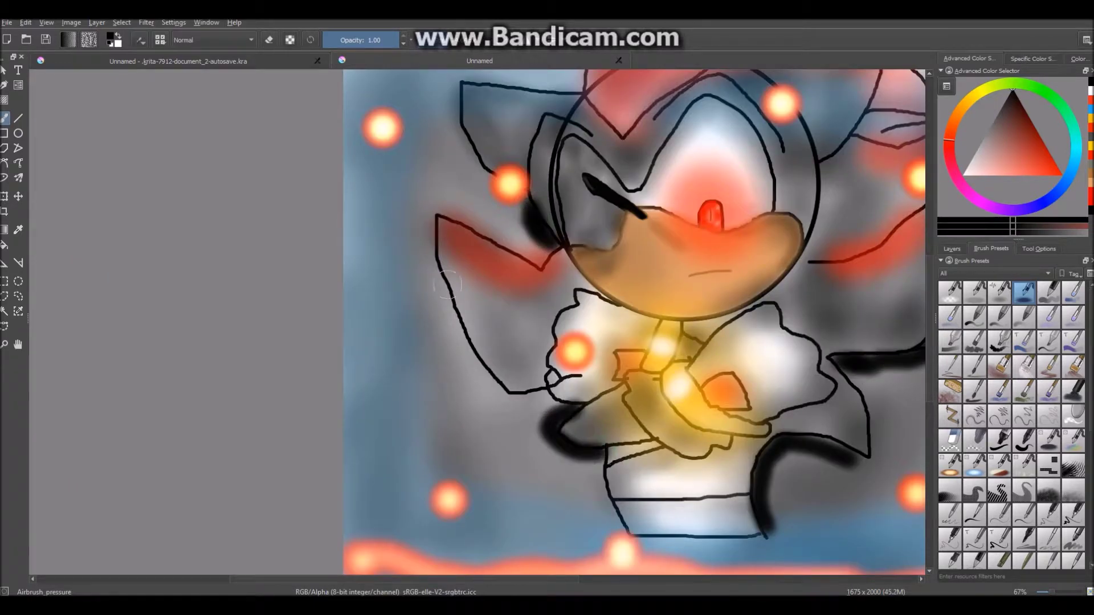
mouse_move(429, 233)
mouse_down()
mouse_move(494, 392)
mouse_move(544, 398)
mouse_up()
- Thicken the black outlines of the upper left quill, the half-closed eye and the upper right quill
scroll(512, 116, down, 2)
scroll(560, 79, up, 3)
mouse_move(544, 81)
mouse_down()
mouse_move(519, 104)
mouse_move(491, 148)
mouse_move(366, 135)
mouse_up()
mouse_move(588, 306)
mouse_down()
mouse_move(539, 261)
mouse_move(489, 263)
mouse_move(500, 368)
mouse_up()
scroll(596, 364, down, 2)
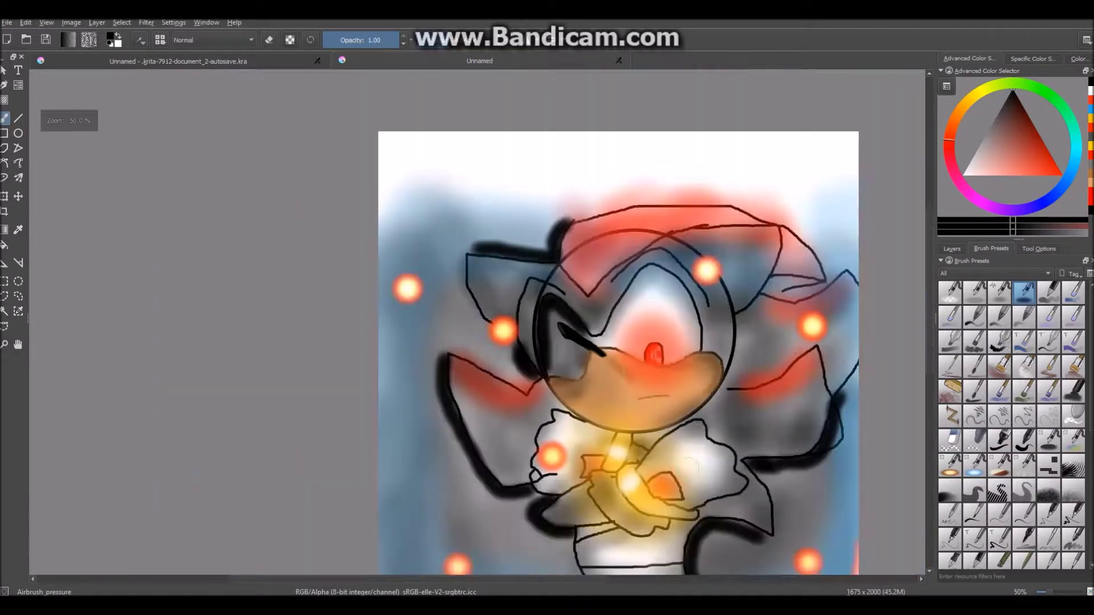
scroll(728, 492, up, 2)
scroll(615, 228, down, 1)
drag(765, 135, 867, 118)
- Airbrush soft black shading over the head and quills and red onto the left ear with the Airbrush_linear preset
click(975, 293)
mouse_move(708, 183)
mouse_down()
mouse_move(703, 171)
mouse_move(672, 295)
mouse_move(700, 180)
mouse_move(687, 237)
mouse_move(695, 342)
mouse_move(655, 262)
mouse_move(709, 370)
mouse_move(684, 416)
mouse_move(673, 387)
mouse_up()
scroll(727, 151, down, 1)
scroll(735, 103, up, 1)
mouse_move(740, 101)
mouse_down()
mouse_move(722, 151)
mouse_move(669, 219)
mouse_move(628, 109)
mouse_move(515, 190)
mouse_move(447, 138)
mouse_up()
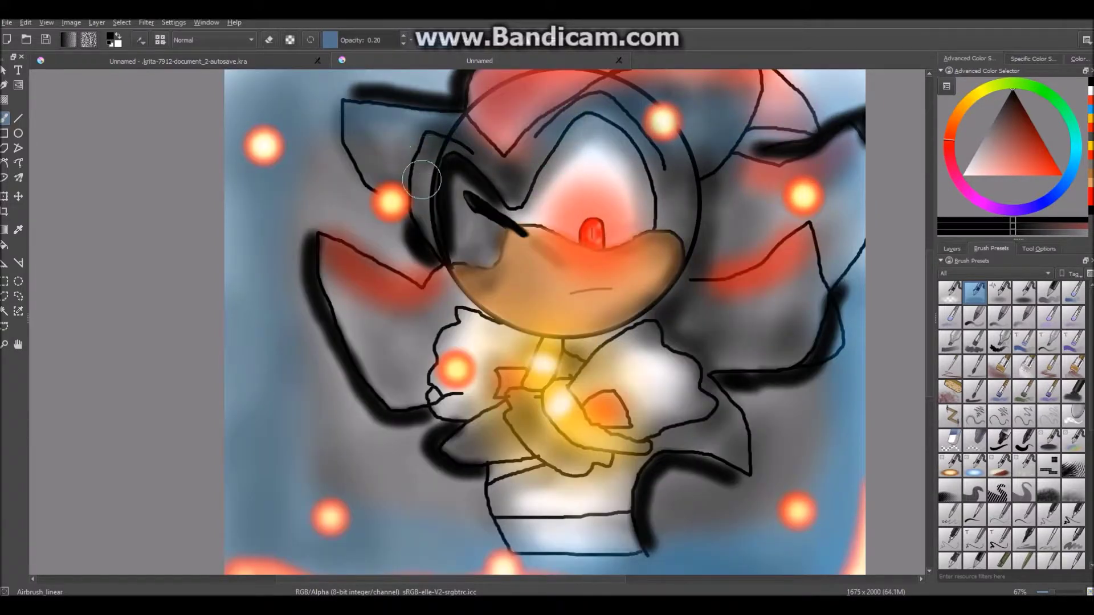
ctrl+click(420, 202)
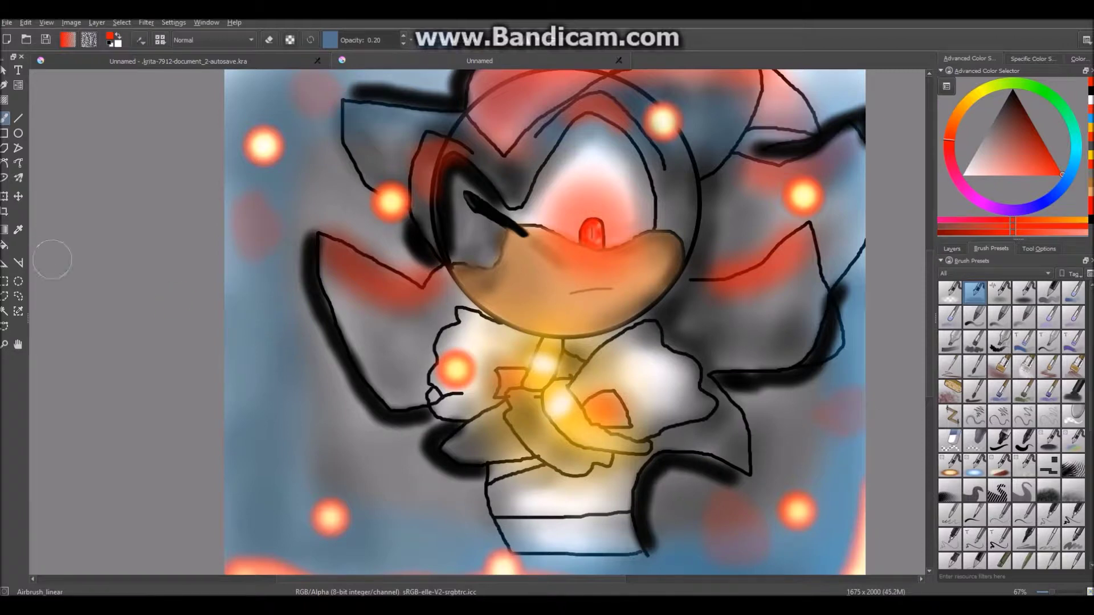
- Paint rough red texture into both lower corners of the background with the Bristle_Texture preset
click(950, 392)
mouse_move(800, 536)
mouse_down()
mouse_move(809, 547)
mouse_move(862, 493)
mouse_up()
drag(216, 479, 251, 516)
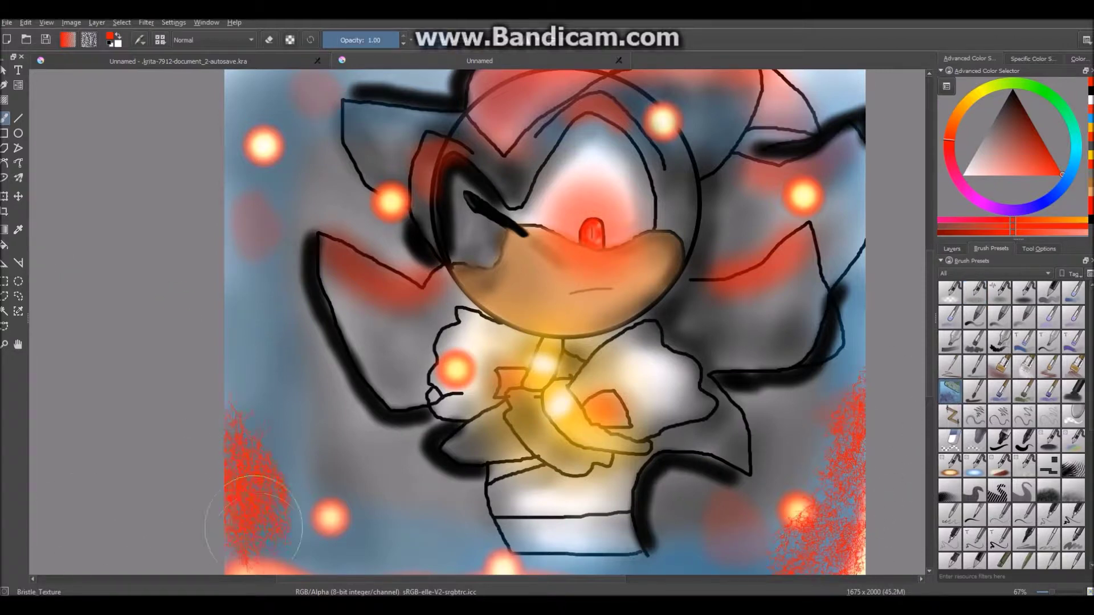
drag(284, 579, 291, 579)
drag(265, 534, 314, 550)
drag(841, 428, 814, 541)
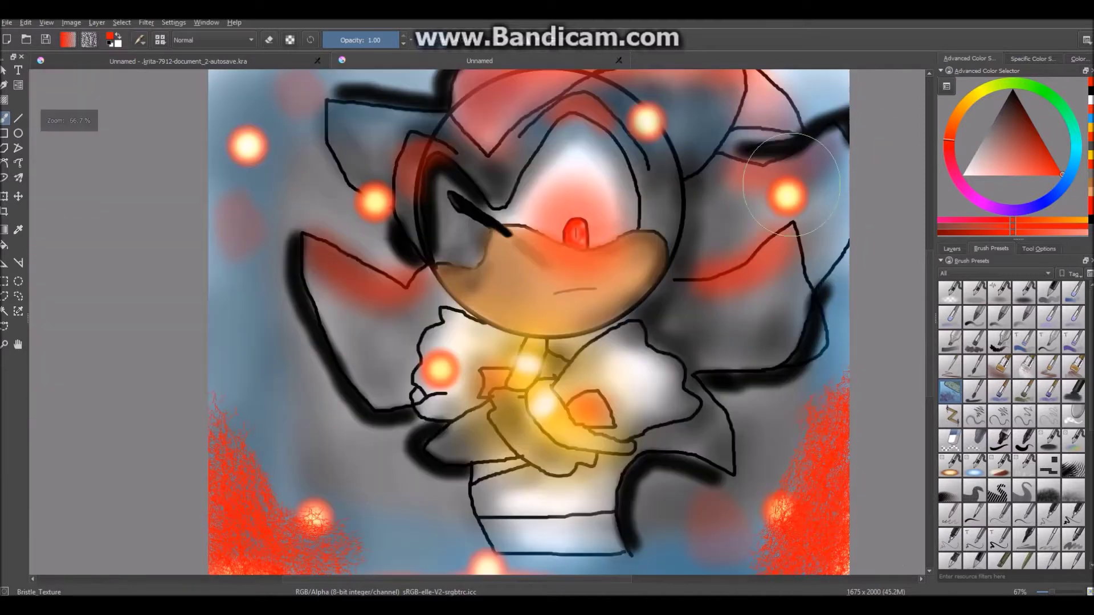
- Scatter yellow speckles across the character and background with the FX_splat_starfield preset
click(1023, 466)
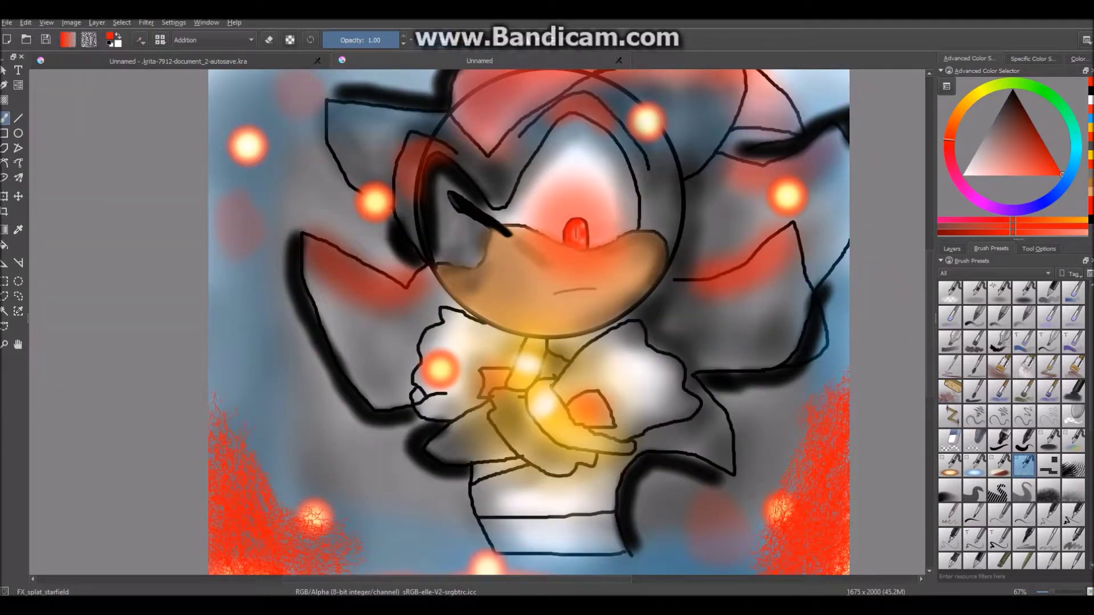
click(971, 95)
drag(310, 194, 303, 233)
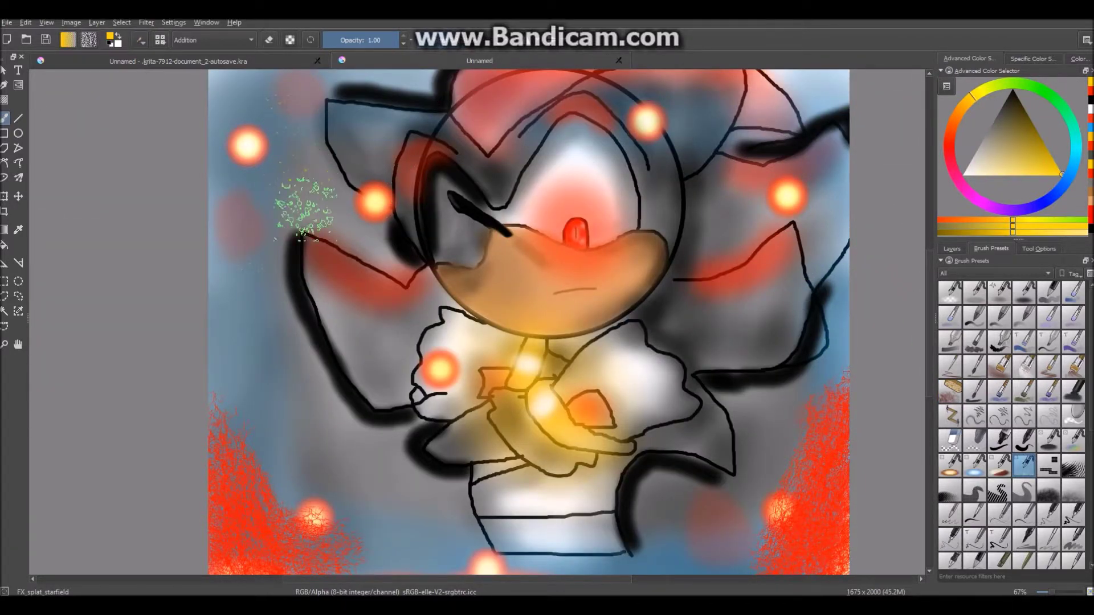
click(299, 355)
click(542, 501)
click(678, 521)
click(816, 292)
click(760, 261)
click(537, 147)
click(341, 345)
click(631, 476)
click(428, 502)
click(661, 219)
click(408, 198)
click(271, 485)
click(781, 494)
click(792, 132)
click(729, 379)
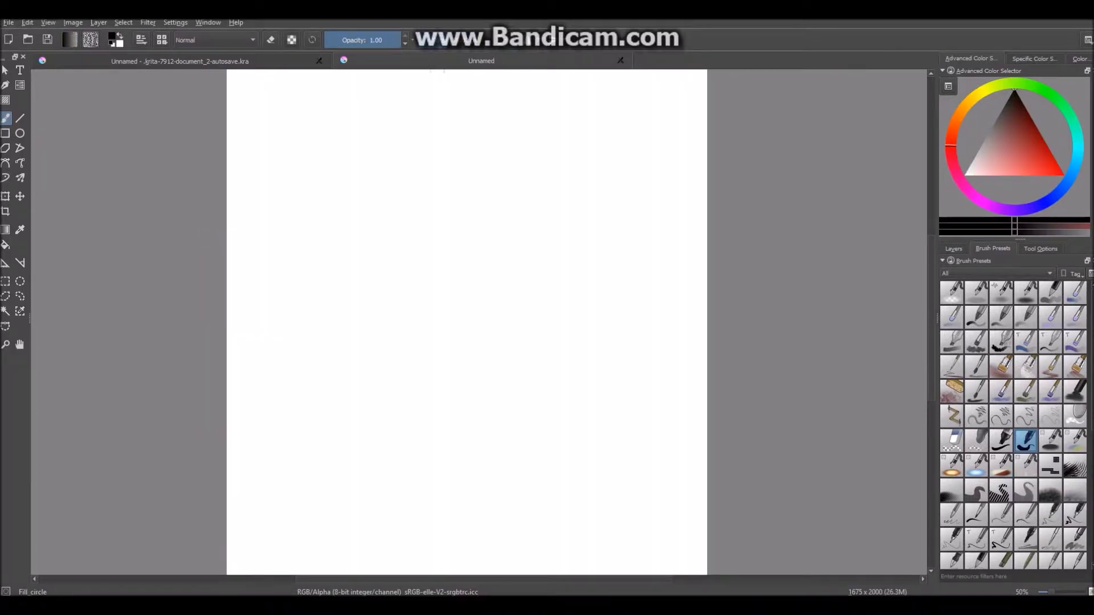
- Draw the head circle on the blank canvas in black, with the eye and muzzle outlines inside and the left ear beside it
drag(539, 303, 584, 349)
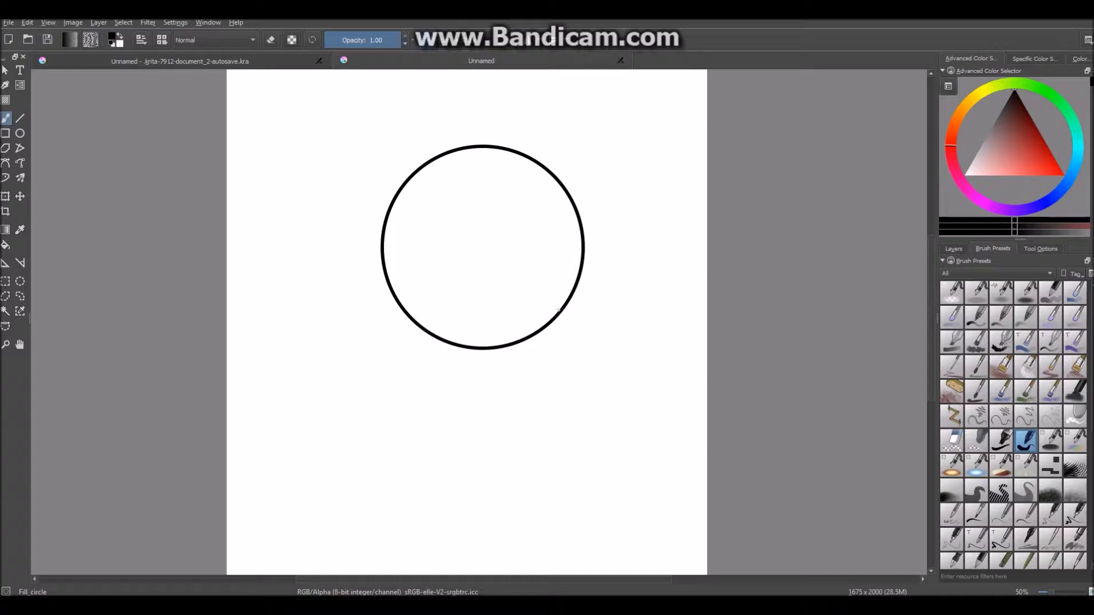
scroll(547, 238, up, 2)
mouse_move(550, 285)
mouse_down()
mouse_move(427, 114)
mouse_move(309, 222)
mouse_up()
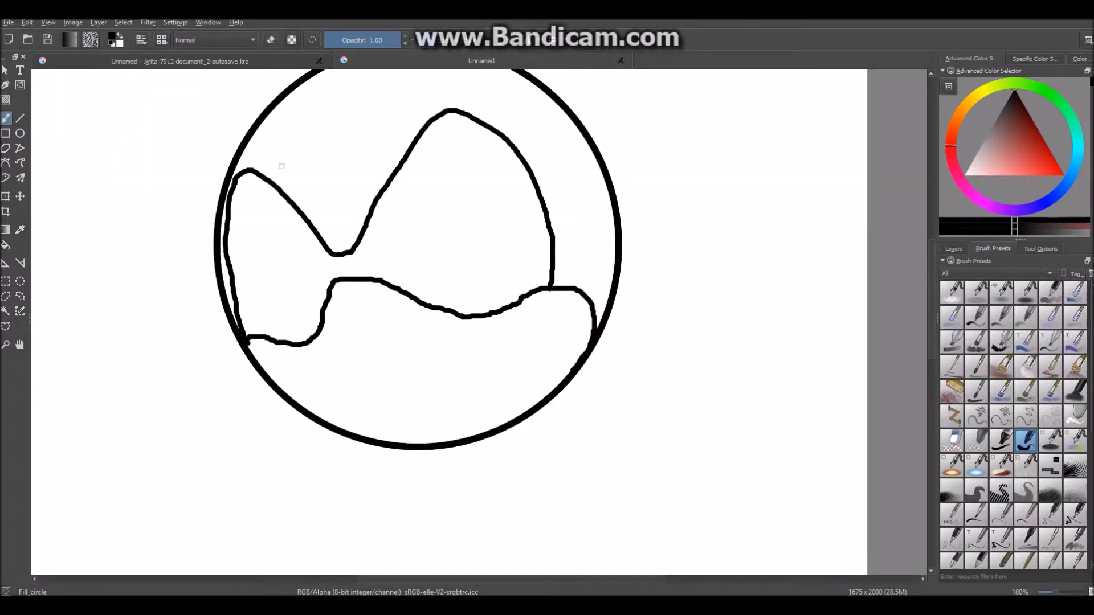
drag(183, 218, 244, 341)
scroll(391, 144, down, 1)
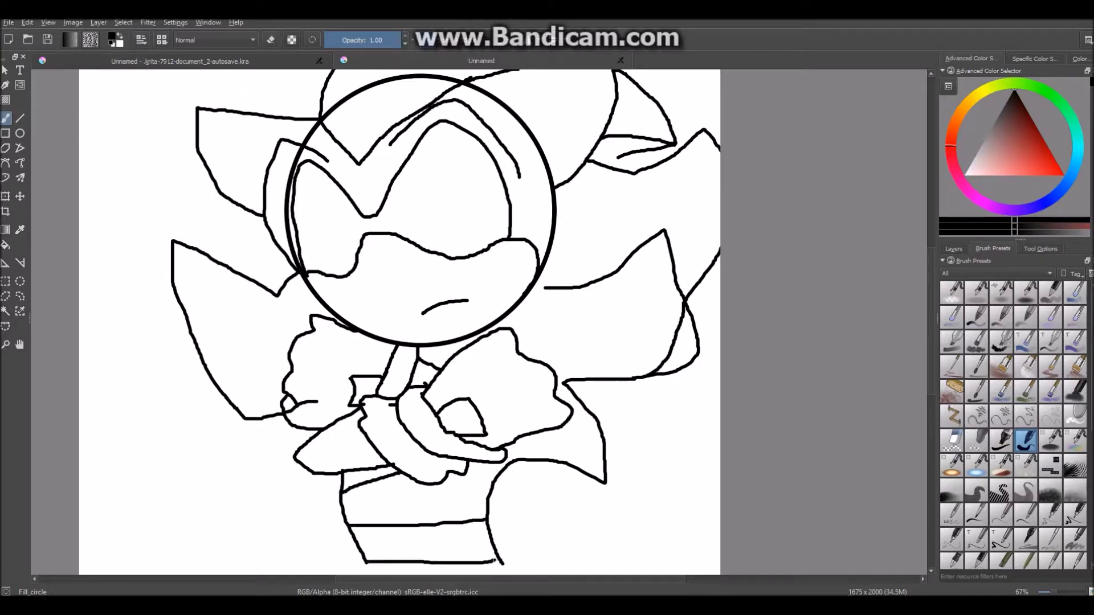
- Draw a small rounded pupil outline at the base of each eye
scroll(441, 239, up, 3)
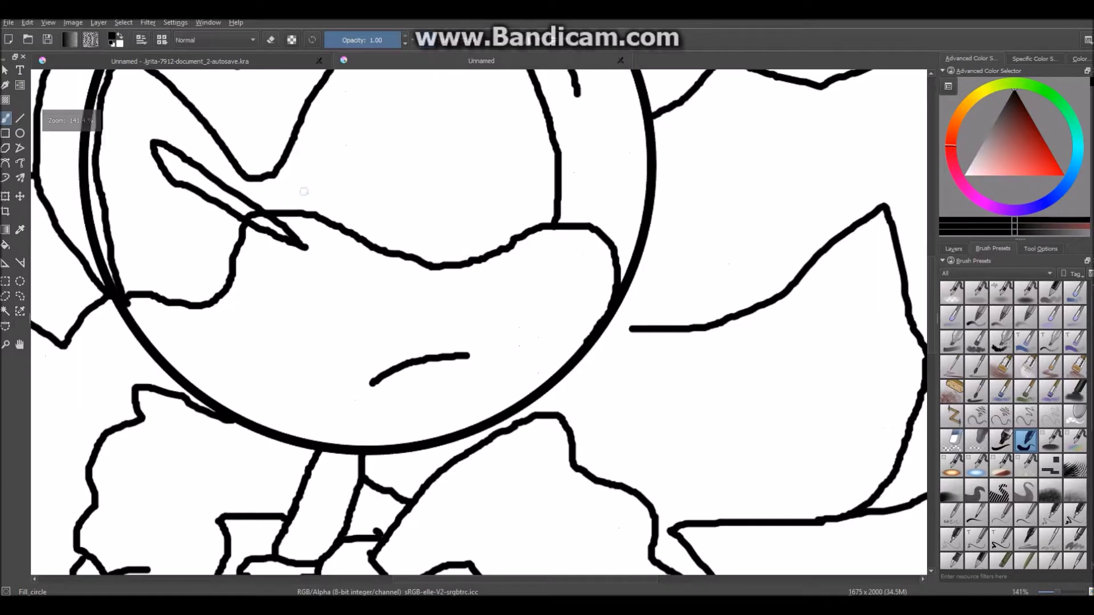
mouse_move(423, 279)
mouse_down()
mouse_move(447, 206)
mouse_move(489, 294)
mouse_up()
scroll(449, 254, down, 3)
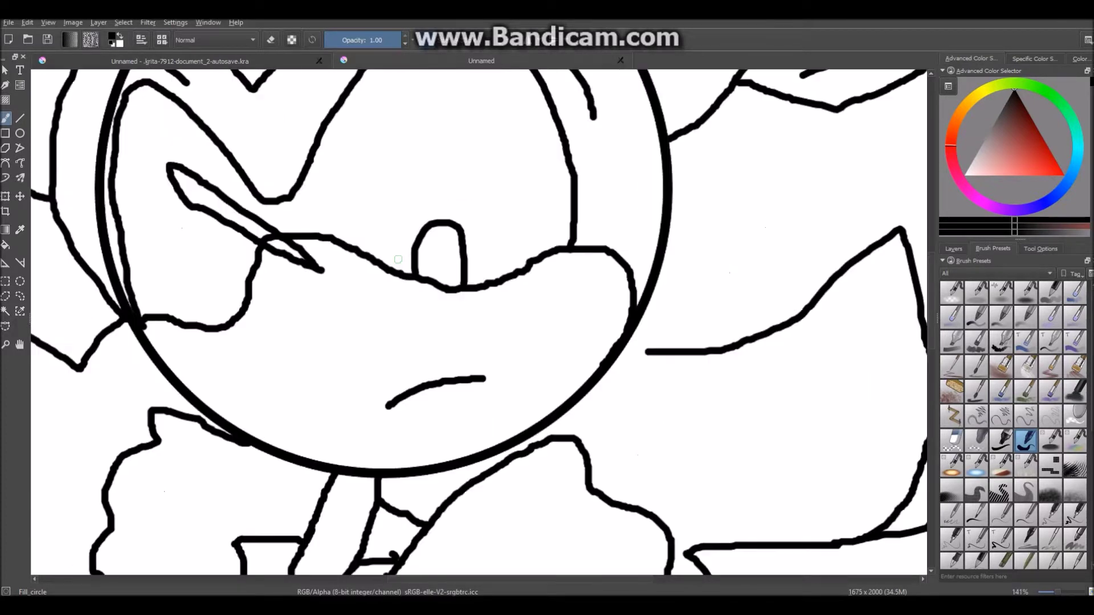
scroll(305, 250, up, 4)
mouse_move(287, 358)
mouse_down()
mouse_move(300, 289)
mouse_move(368, 364)
mouse_up()
scroll(368, 365, down, 4)
scroll(558, 216, up, 1)
scroll(558, 216, down, 1)
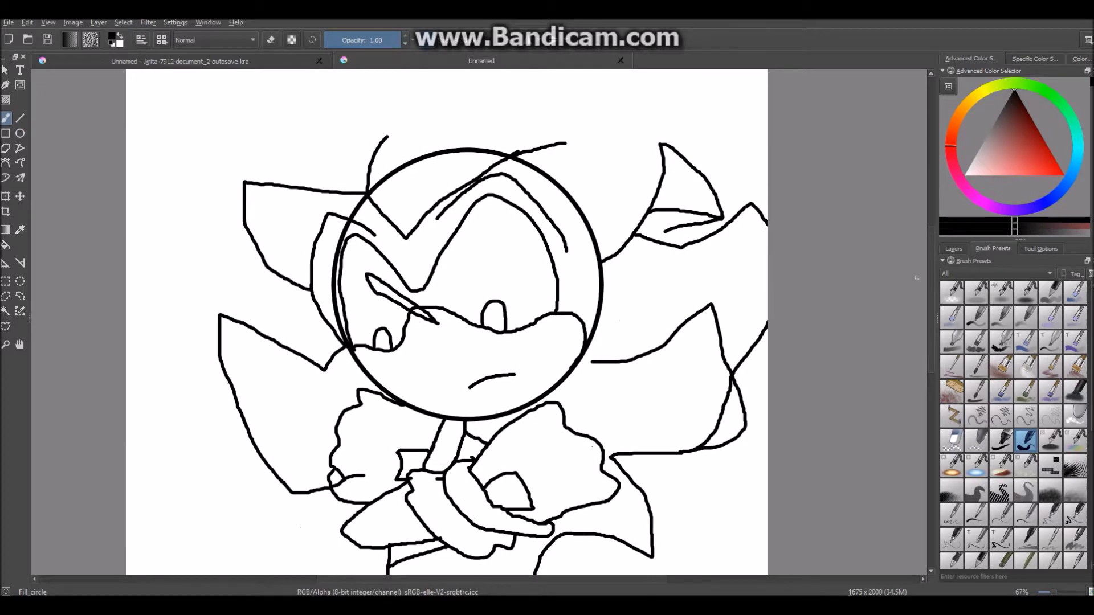
- Draw the black outlines of the upper quills, joining the strokes above the head to the quill tip at upper right
drag(384, 141, 606, 122)
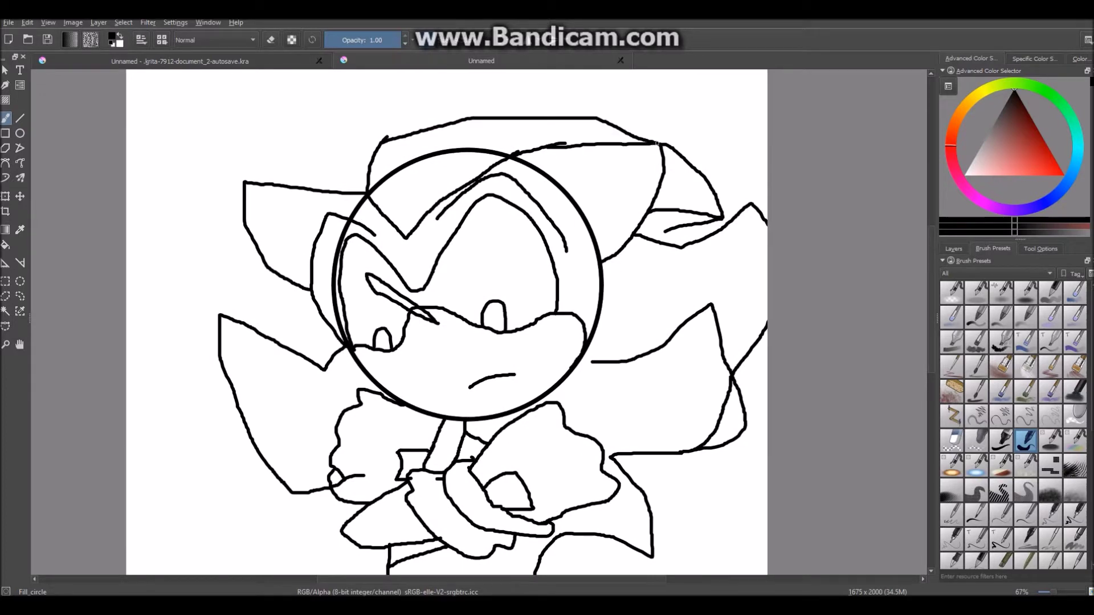
- Fill the right pupil in red with the Airbrush_linear preset, adding a black vertical slit and two white highlights
scroll(482, 334, up, 4)
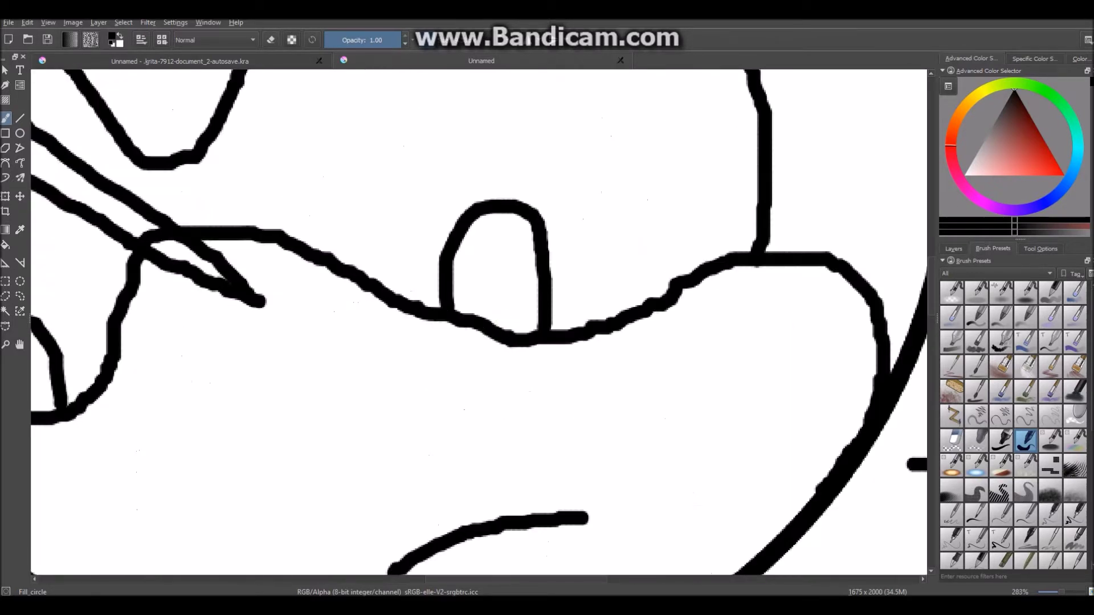
click(976, 292)
click(1063, 172)
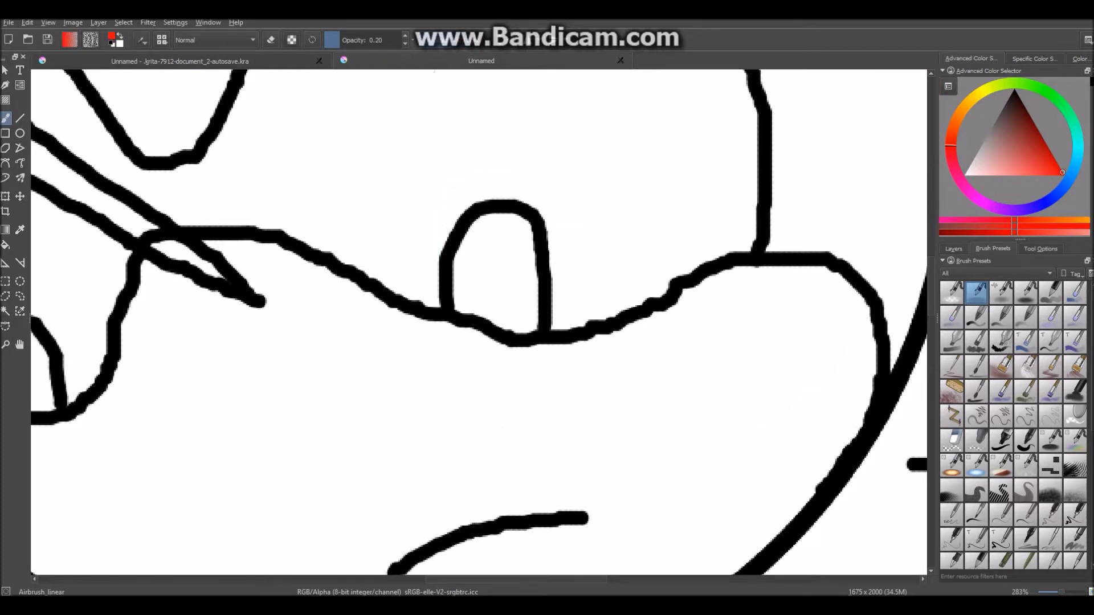
drag(507, 232, 524, 287)
mouse_move(502, 313)
mouse_down()
mouse_move(492, 252)
mouse_move(519, 251)
mouse_move(503, 262)
mouse_move(531, 313)
mouse_move(502, 225)
mouse_move(494, 320)
mouse_move(521, 298)
mouse_move(520, 227)
mouse_move(476, 270)
mouse_move(523, 259)
mouse_move(467, 292)
mouse_move(516, 244)
mouse_move(520, 287)
mouse_move(476, 236)
mouse_move(523, 295)
mouse_move(458, 263)
mouse_move(509, 230)
mouse_move(465, 298)
mouse_move(533, 319)
mouse_up()
key(d)
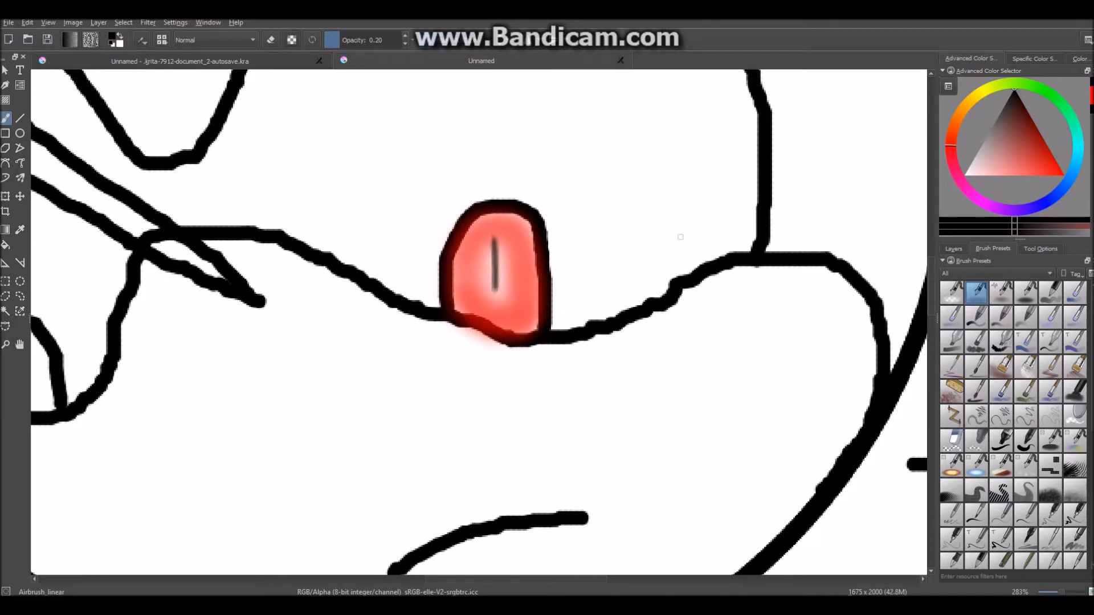
key(x)
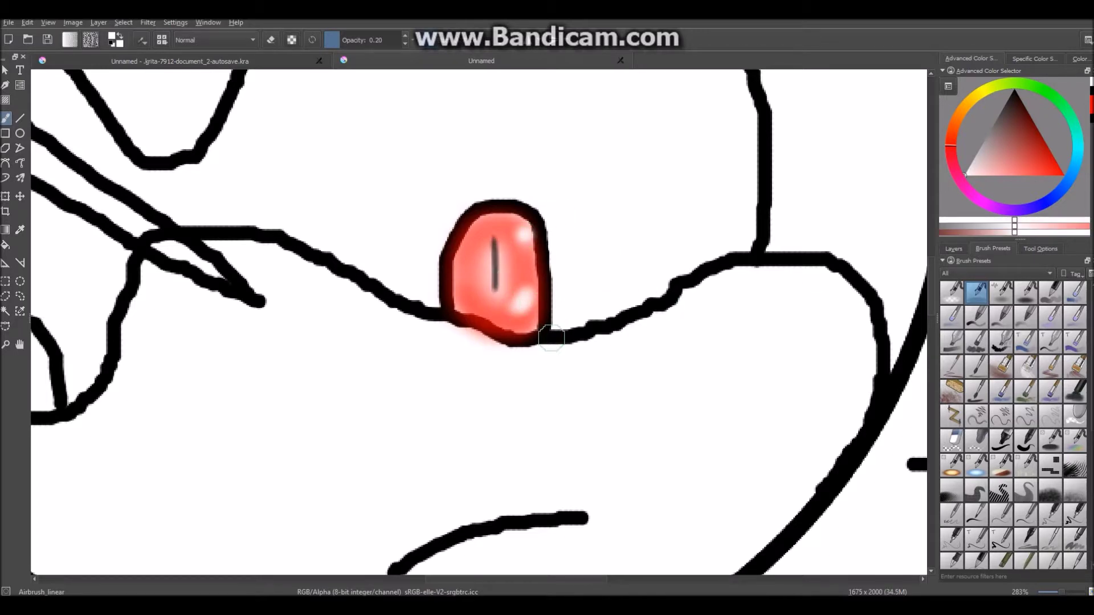
- Deepen the red around the slit and highlights of the right pupil with the Airbrush_pressure preset
scroll(550, 338, down, 3)
scroll(861, 260, up, 5)
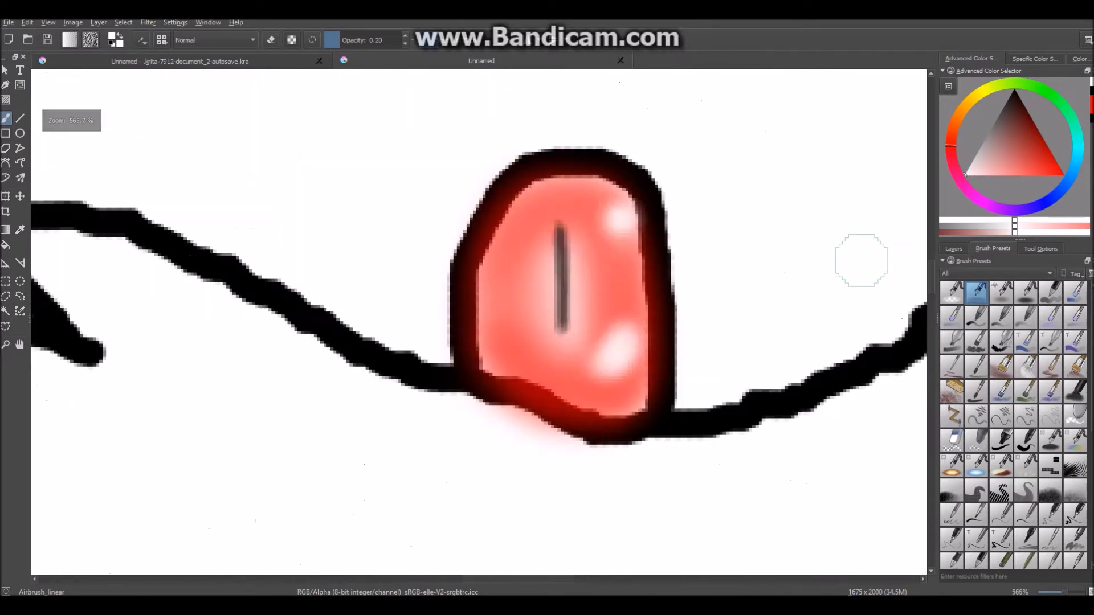
click(1025, 292)
click(1063, 175)
mouse_move(598, 188)
mouse_down()
mouse_move(511, 226)
mouse_move(499, 324)
mouse_move(551, 372)
mouse_move(635, 262)
mouse_up()
scroll(638, 256, down, 4)
scroll(457, 325, down, 1)
- Paint over the left eye's pupil outline in white with the Airbrush_pressure preset
scroll(398, 326, up, 4)
click(964, 175)
mouse_move(556, 255)
mouse_down()
mouse_move(534, 220)
mouse_move(462, 283)
mouse_move(513, 182)
mouse_move(496, 197)
mouse_move(564, 302)
mouse_move(483, 255)
mouse_move(462, 319)
mouse_up()
scroll(658, 233, down, 4)
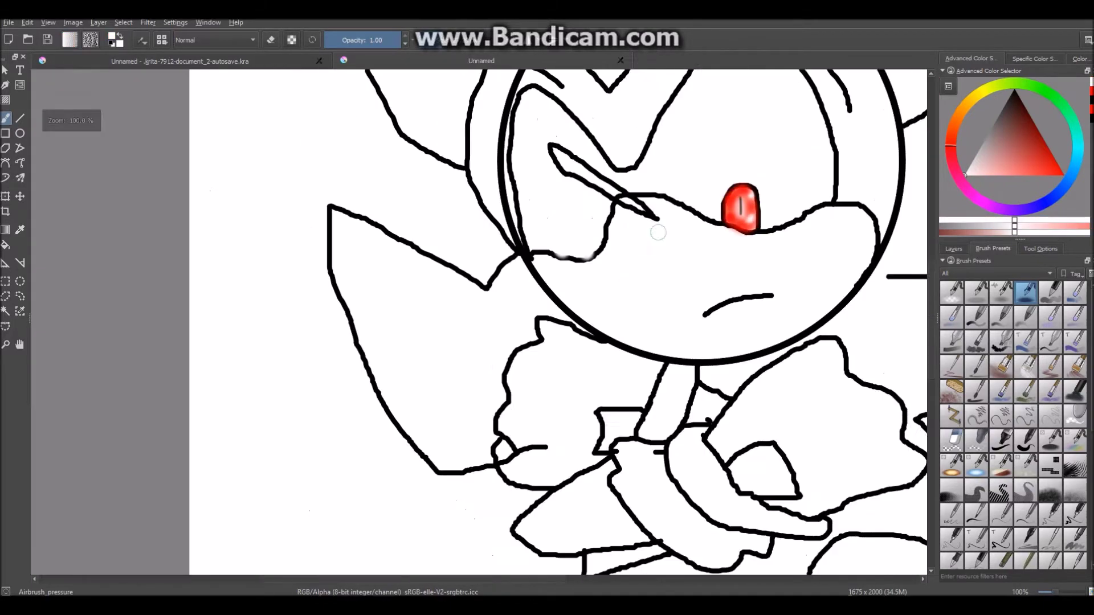
- Fill the whole muzzle in light orange with the Airbrush_pressure preset
scroll(658, 232, down, 1)
scroll(712, 112, up, 2)
click(958, 115)
click(1018, 152)
drag(1018, 152, 1017, 165)
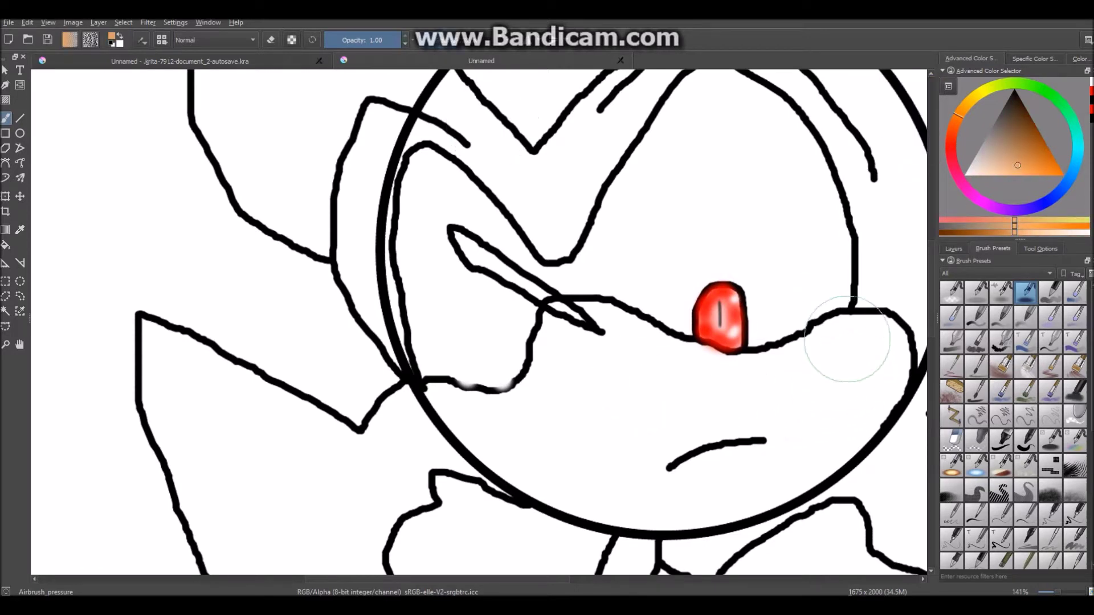
mouse_move(847, 340)
mouse_down()
mouse_move(884, 362)
mouse_move(852, 418)
mouse_move(814, 417)
mouse_move(827, 348)
mouse_move(734, 373)
mouse_move(552, 321)
mouse_move(512, 411)
mouse_move(442, 397)
mouse_move(514, 458)
mouse_move(703, 502)
mouse_move(796, 393)
mouse_move(563, 446)
mouse_move(708, 411)
mouse_move(559, 408)
mouse_move(592, 363)
mouse_move(687, 496)
mouse_move(875, 382)
mouse_move(661, 352)
mouse_move(563, 400)
mouse_move(766, 442)
mouse_up()
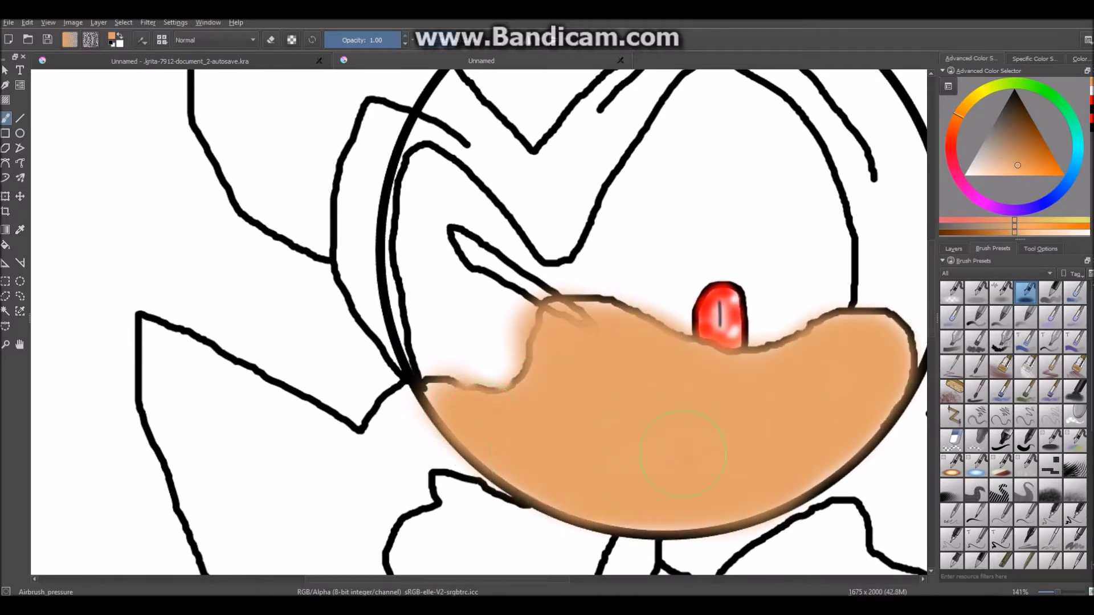
- Shade the muzzle's edges and below the nose in darker orange with Airbrush_linear, and redraw the mouth line with Airbrush_pressure
click(1025, 148)
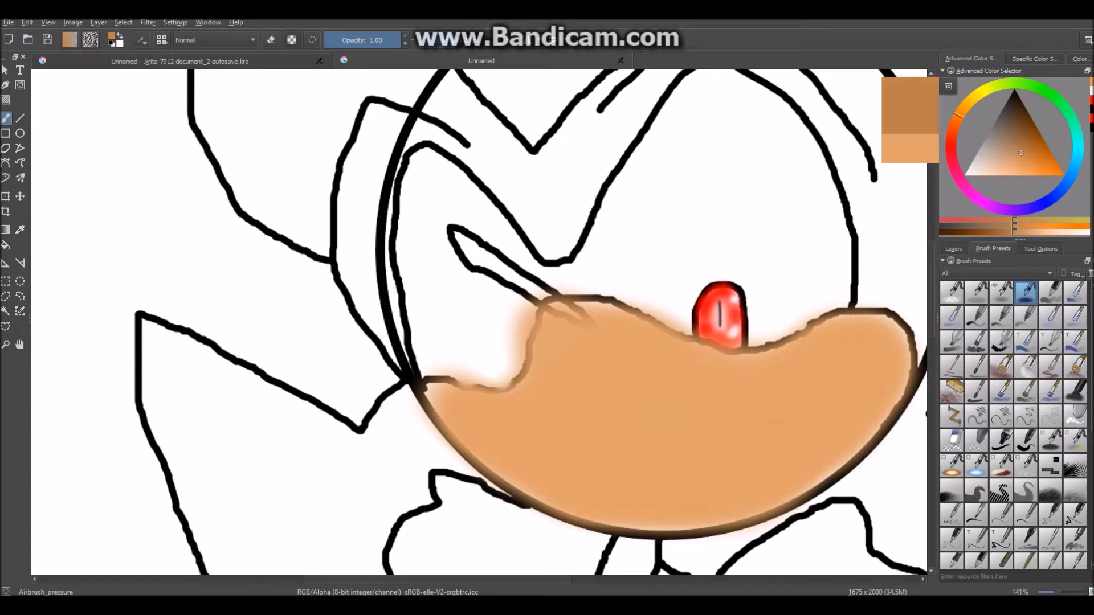
click(976, 293)
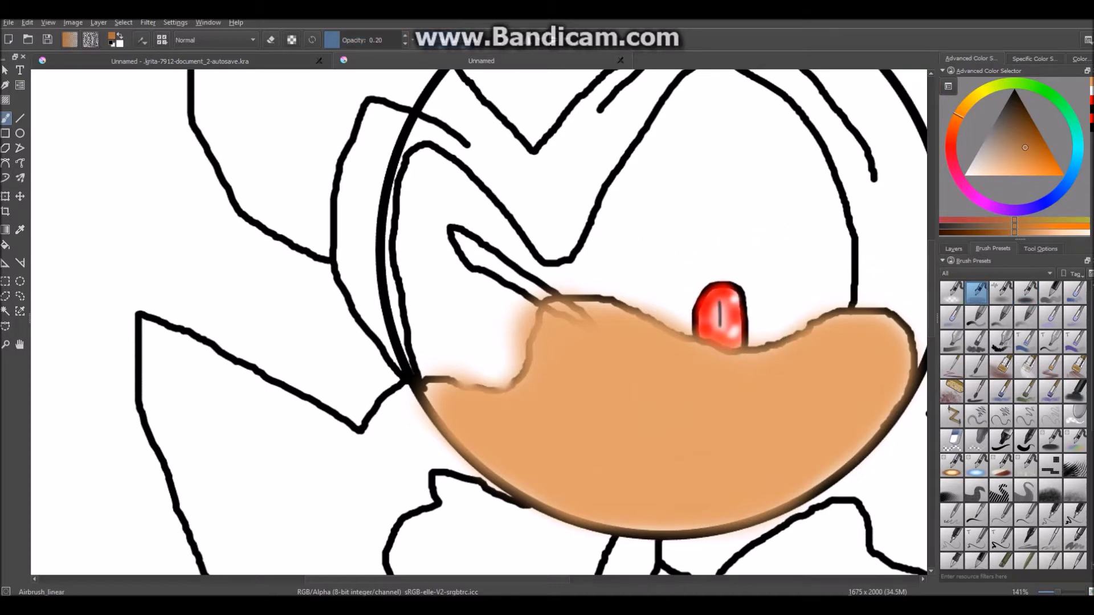
scroll(848, 392, up, 1)
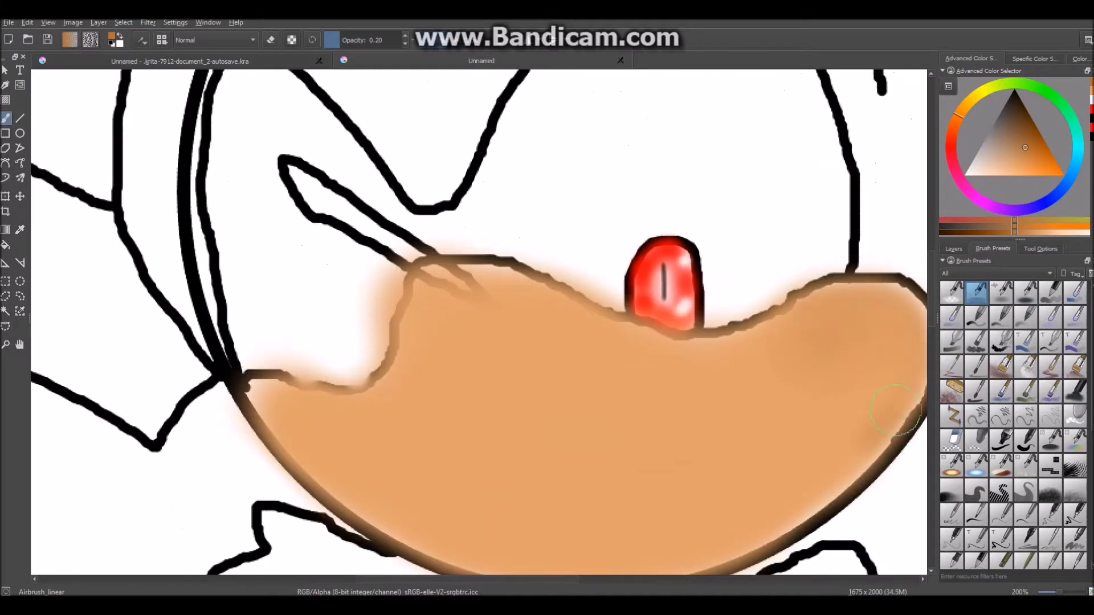
drag(780, 340, 681, 336)
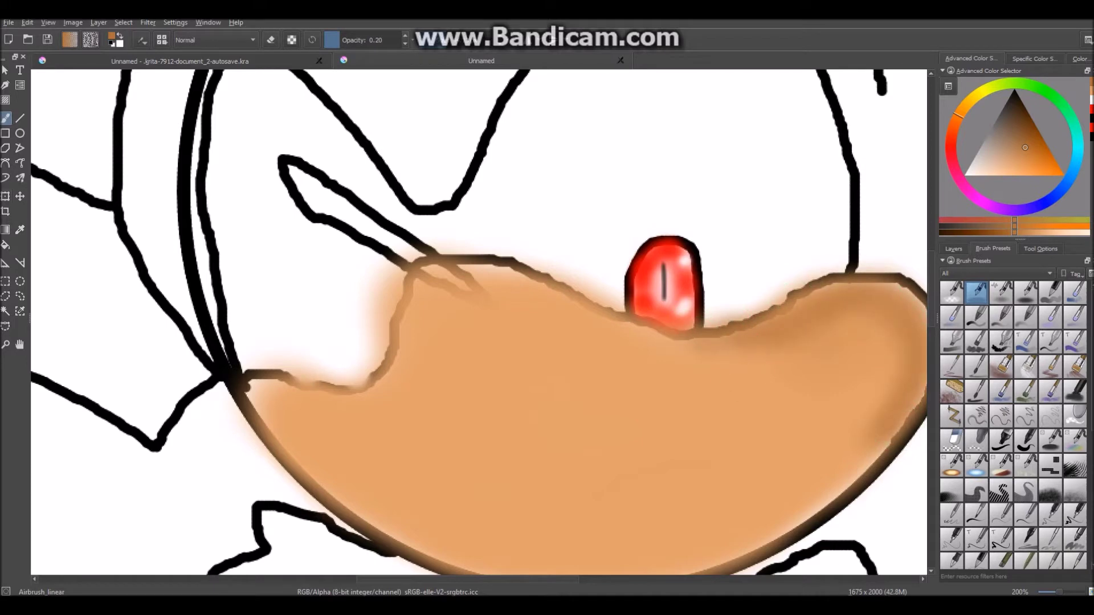
drag(482, 306, 562, 374)
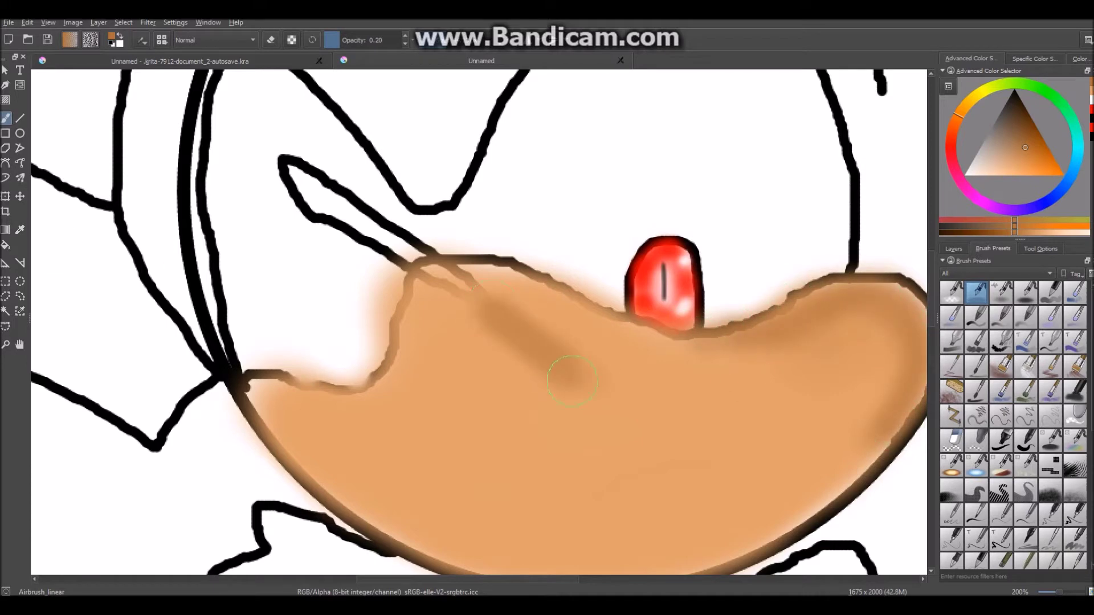
drag(255, 389, 269, 409)
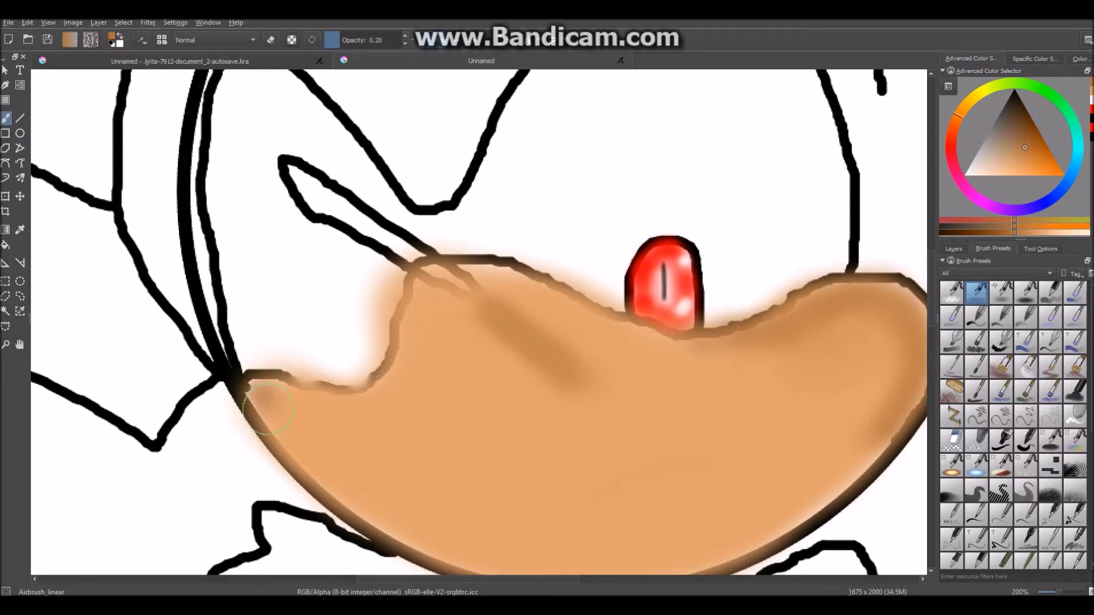
mouse_move(305, 450)
mouse_down()
mouse_move(321, 477)
mouse_move(317, 446)
mouse_up()
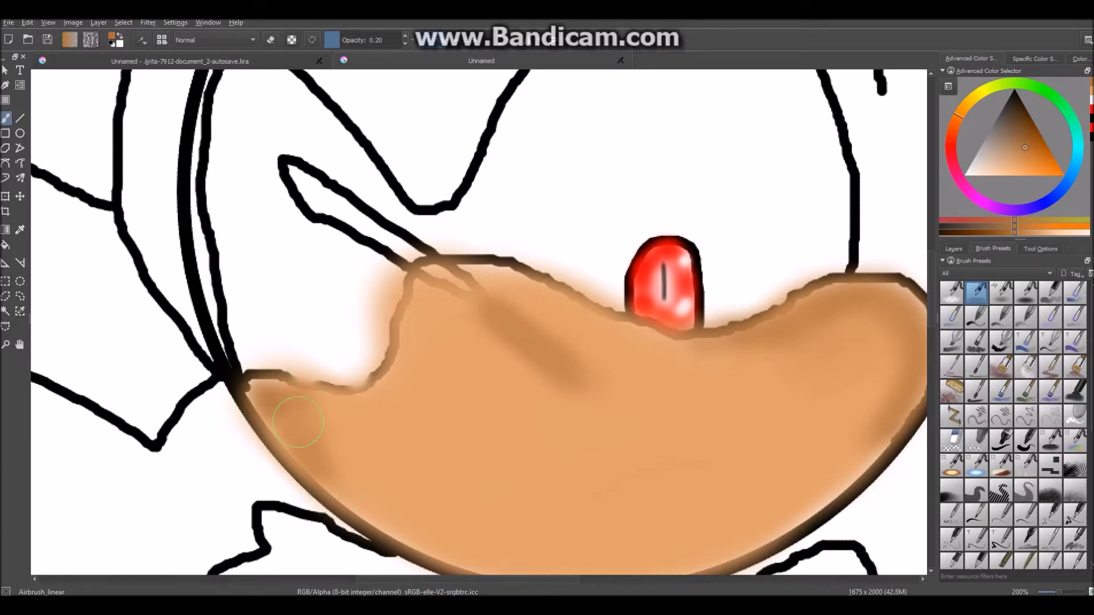
click(1025, 291)
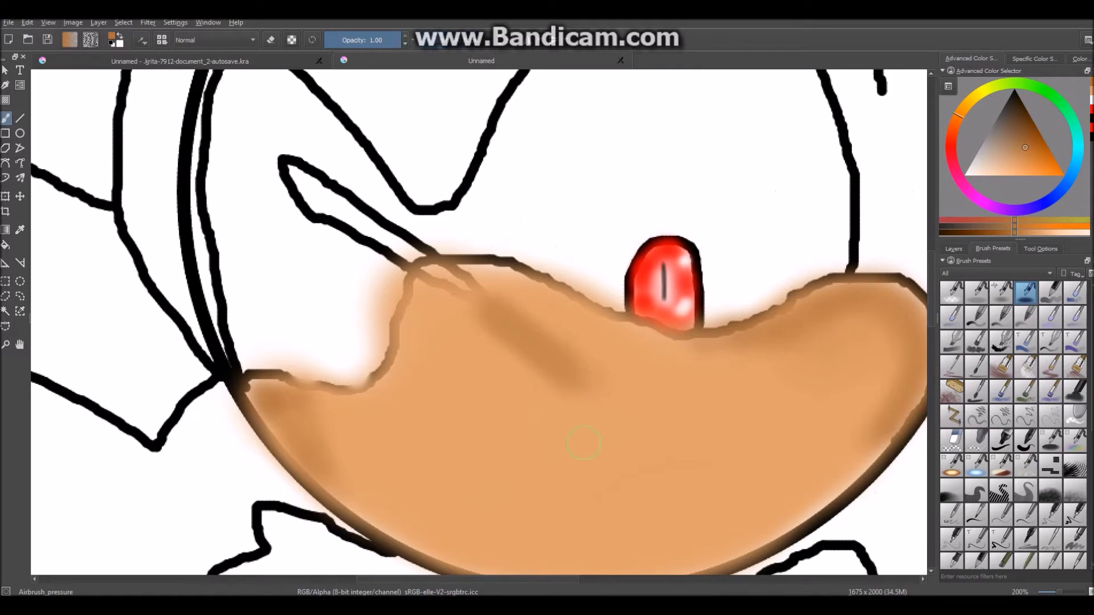
drag(598, 465, 721, 450)
- Fill the pointed nose in black with Airbrush_pressure and add a faint white highlight near its tip with Airbrush_linear
key(d)
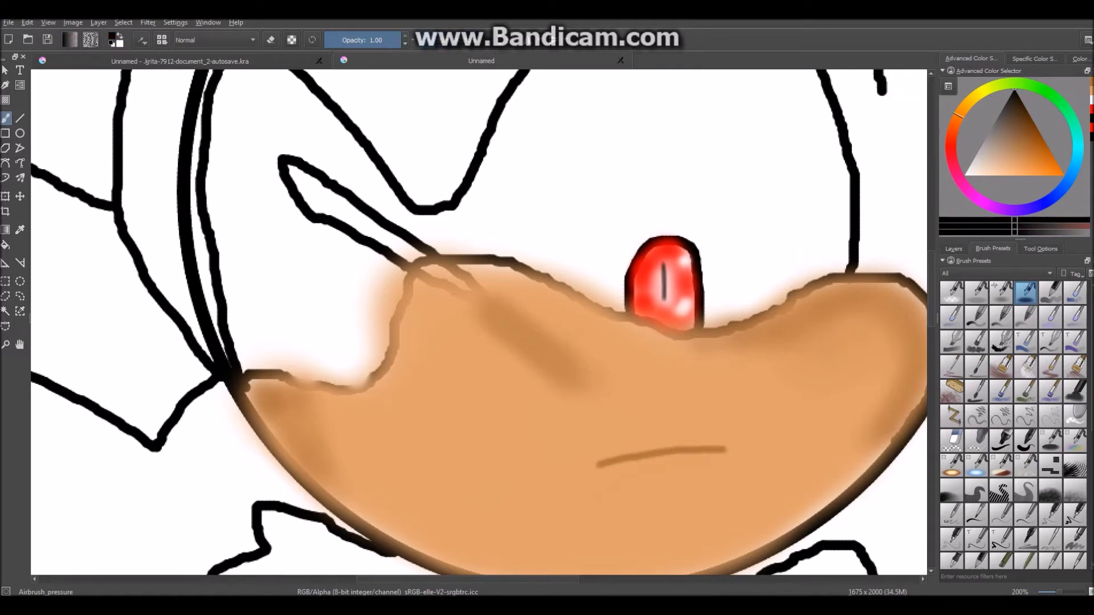
mouse_move(470, 288)
mouse_down()
mouse_move(295, 172)
mouse_move(319, 211)
mouse_move(455, 288)
mouse_move(289, 167)
mouse_move(331, 209)
mouse_move(378, 204)
mouse_up()
click(975, 293)
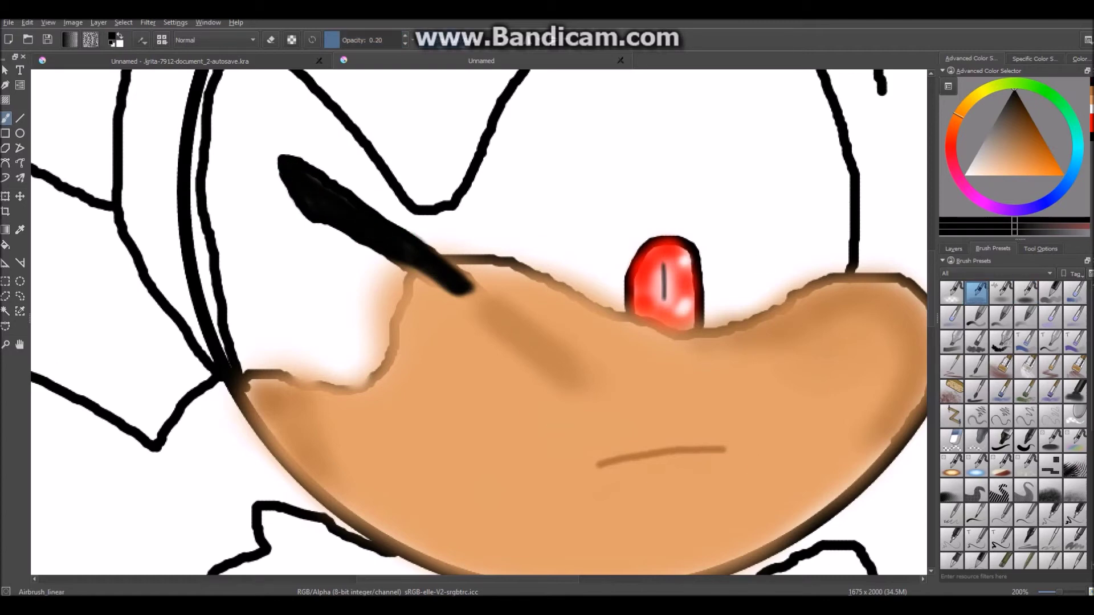
click(965, 175)
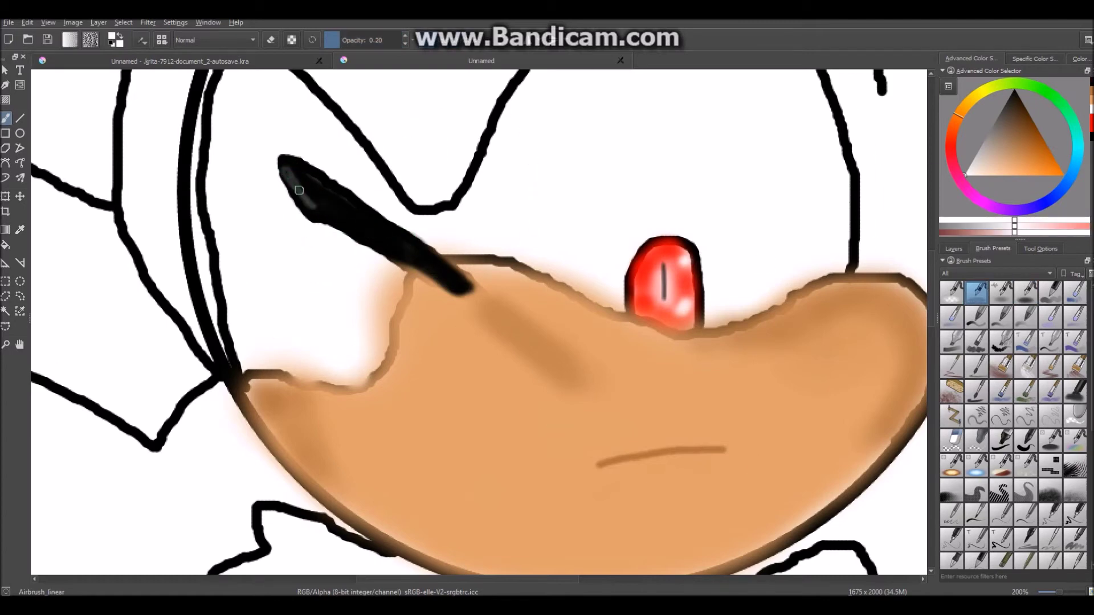
- Shade the head fur and the side quills with soft black using the Airbrush_linear preset
scroll(527, 375, down, 2)
scroll(534, 375, up, 1)
drag(931, 343, 931, 355)
scroll(740, 279, down, 1)
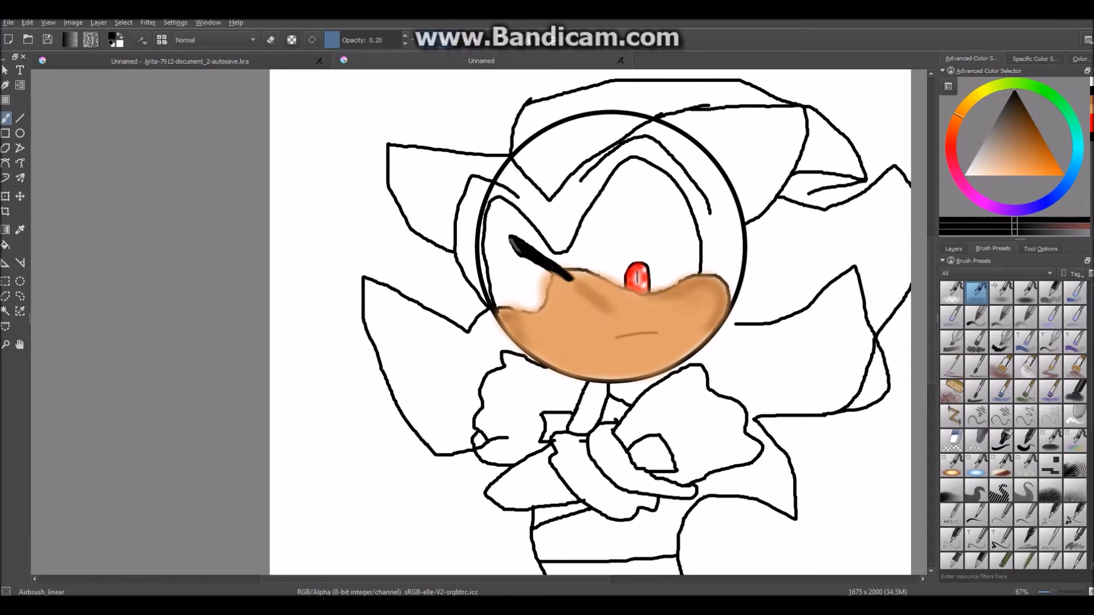
mouse_move(496, 165)
mouse_down()
mouse_move(412, 192)
mouse_move(449, 224)
mouse_move(494, 171)
mouse_move(476, 292)
mouse_move(467, 208)
mouse_move(489, 290)
mouse_move(471, 180)
mouse_move(389, 171)
mouse_move(452, 227)
mouse_move(399, 169)
mouse_move(403, 157)
mouse_move(451, 212)
mouse_move(432, 174)
mouse_move(461, 229)
mouse_move(499, 161)
mouse_move(485, 293)
mouse_move(392, 187)
mouse_move(476, 161)
mouse_move(524, 195)
mouse_move(498, 161)
mouse_move(544, 223)
mouse_move(495, 192)
mouse_move(526, 192)
mouse_move(559, 226)
mouse_move(554, 213)
mouse_move(685, 120)
mouse_move(613, 157)
mouse_move(765, 119)
mouse_move(775, 152)
mouse_move(759, 217)
mouse_move(748, 127)
mouse_move(770, 123)
mouse_move(719, 181)
mouse_move(691, 141)
mouse_move(658, 156)
mouse_move(704, 214)
mouse_move(708, 262)
mouse_move(732, 253)
mouse_move(776, 170)
mouse_move(725, 148)
mouse_move(733, 279)
mouse_move(780, 284)
mouse_move(737, 335)
mouse_move(794, 234)
mouse_up()
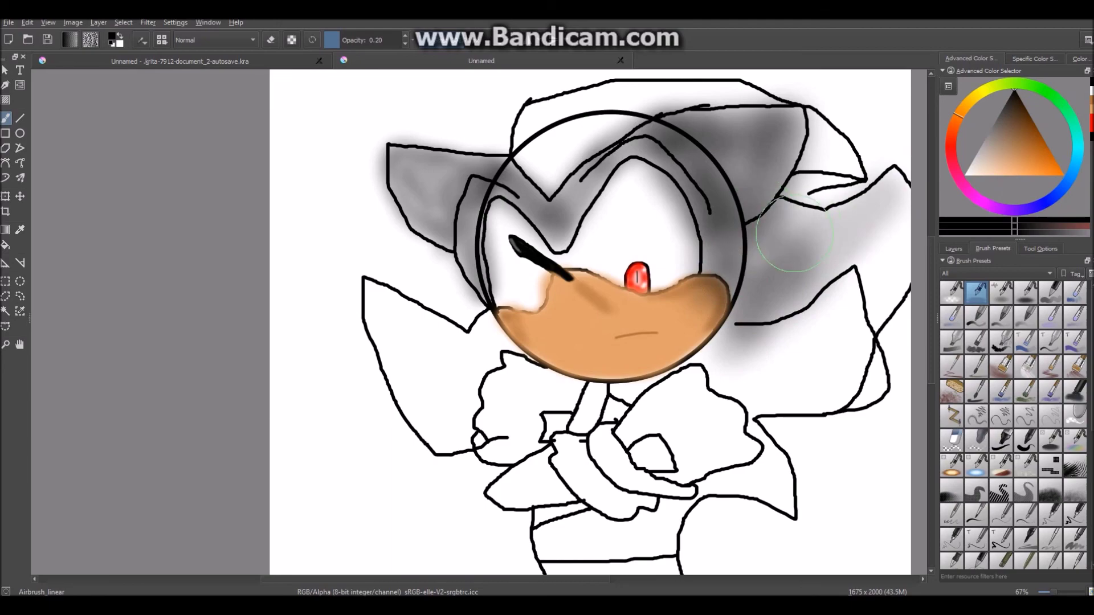